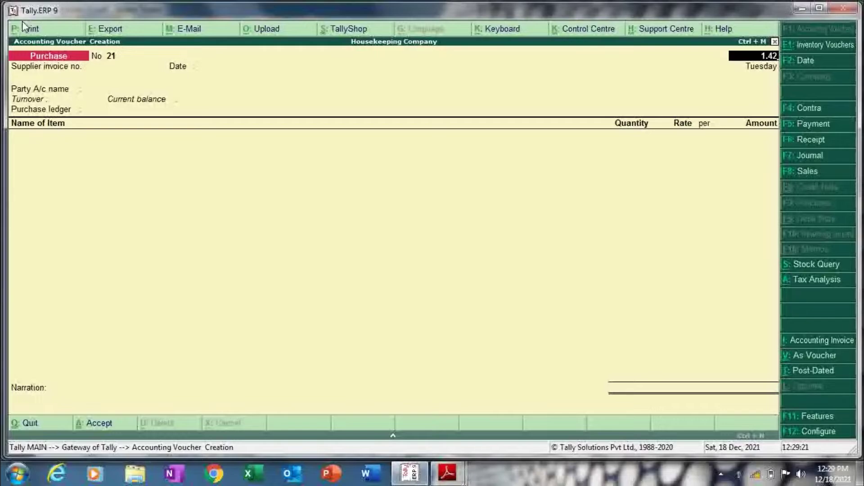
- Date the purchase voucher 1-Apr-2021 and enter supplier invoice number RS/10/21-22 from the Adobe Reader invoice, with supplier invoice date 1-Apr-2021
{"action": "key", "text": "Return"}
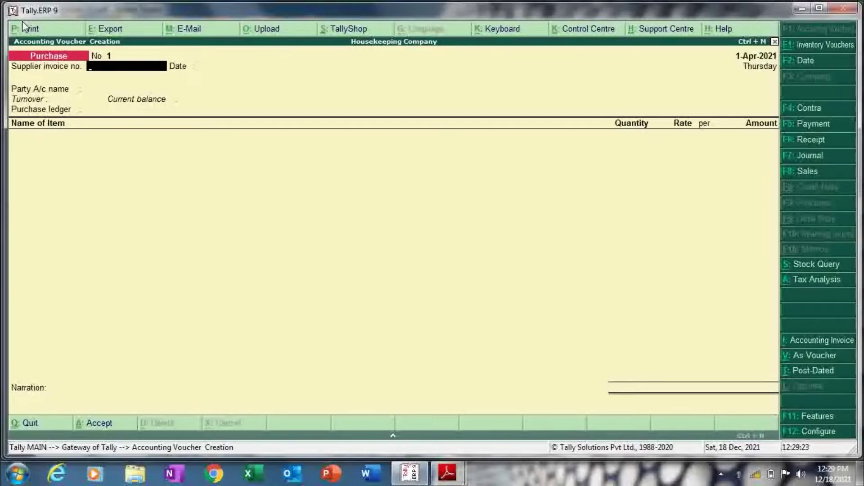
{"action": "key", "text": "alt+Tab"}
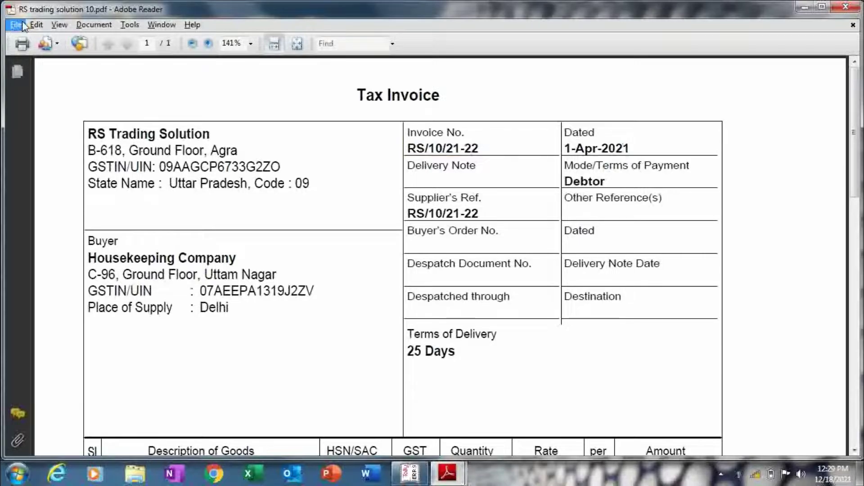
{"action": "key", "text": "alt+Tab"}
{"action": "type", "text": "R"}
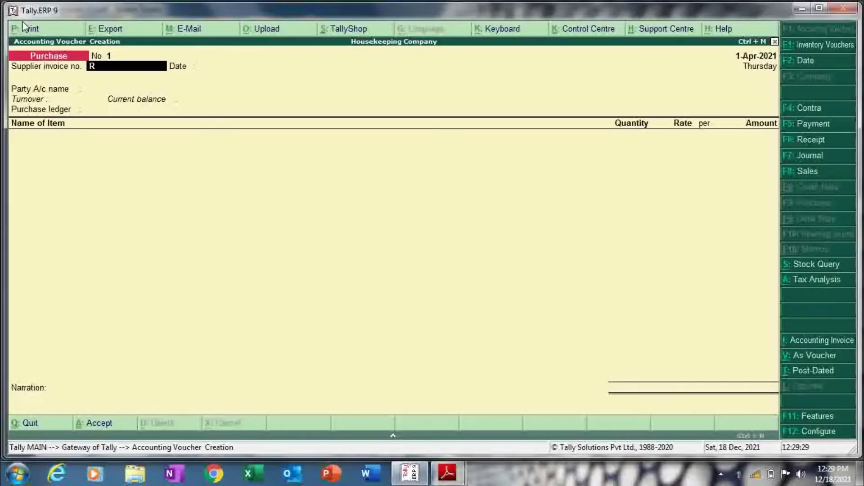
{"action": "type", "text": "S/10/21-22"}
{"action": "key", "text": "Return"}
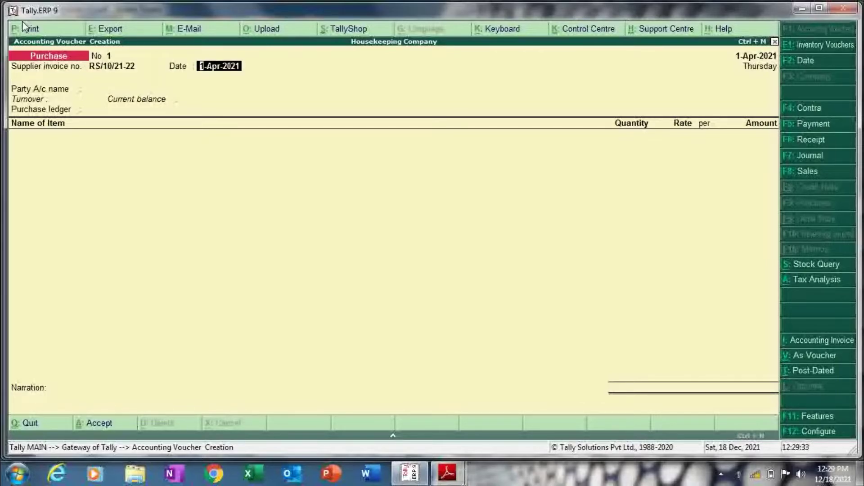
{"action": "key", "text": "Return"}
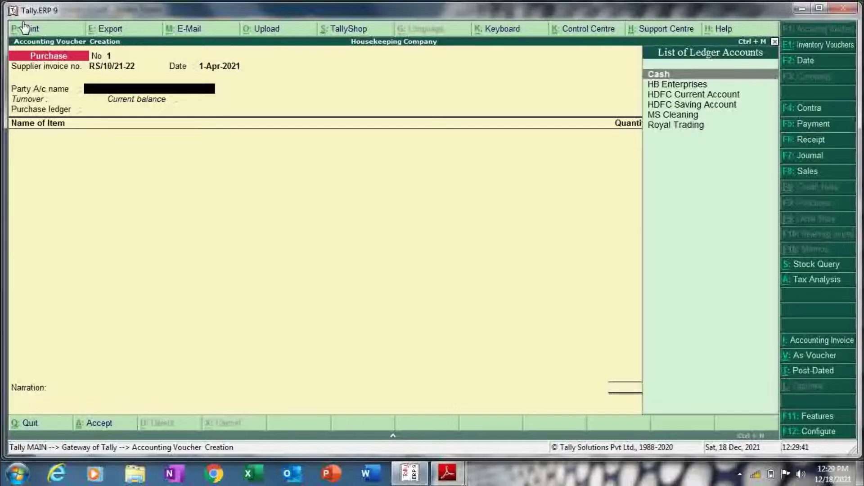
- Check the supplier on the Adobe Reader invoice and create party ledger RS Trading Solution under Sundry Creditors, with inventory values not affected
{"action": "key", "text": "alt+Tab"}
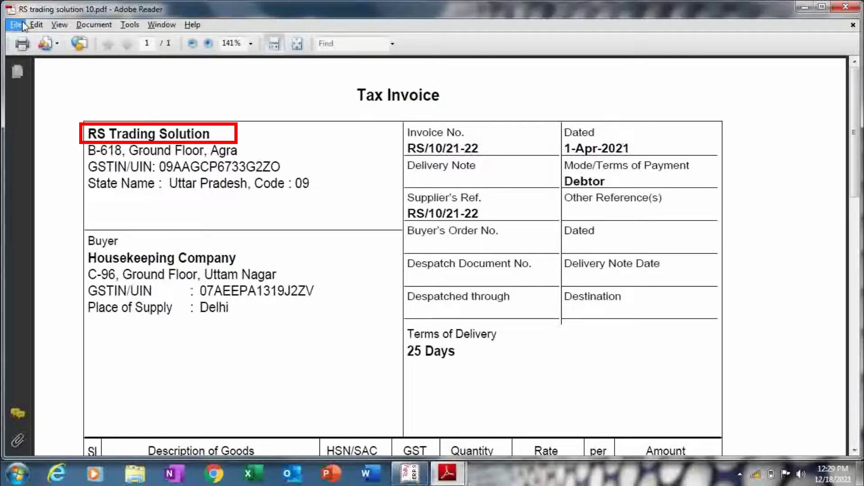
{"action": "key", "text": "alt+Tab"}
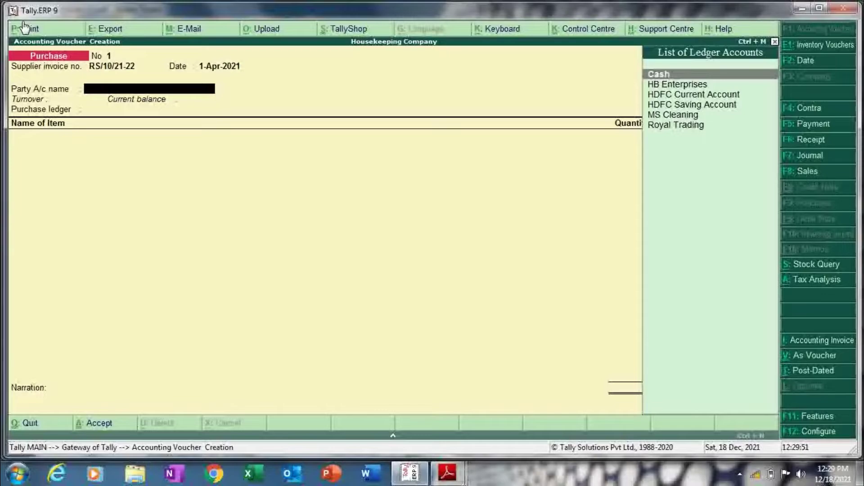
{"action": "key", "text": "alt+c"}
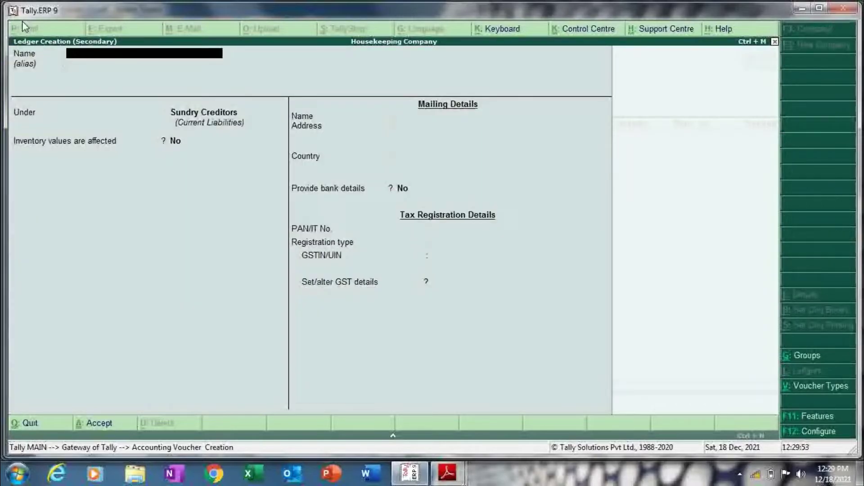
{"action": "type", "text": "RS"}
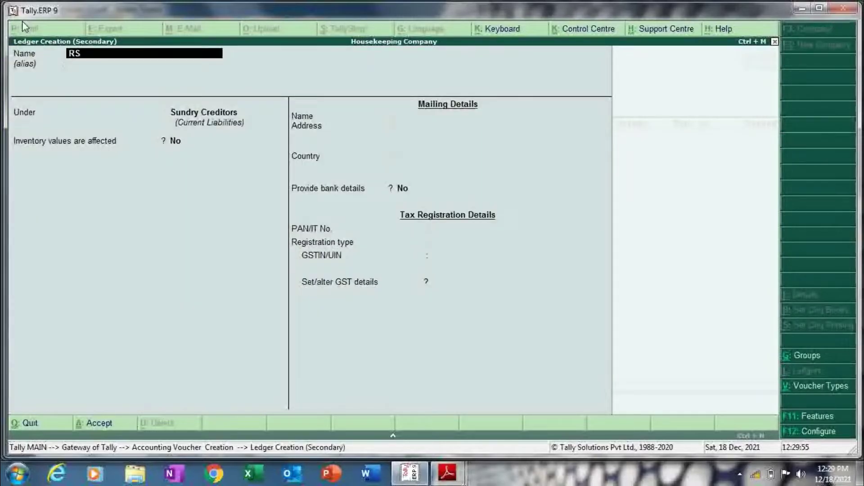
{"action": "type", "text": " Trading Solutio"}
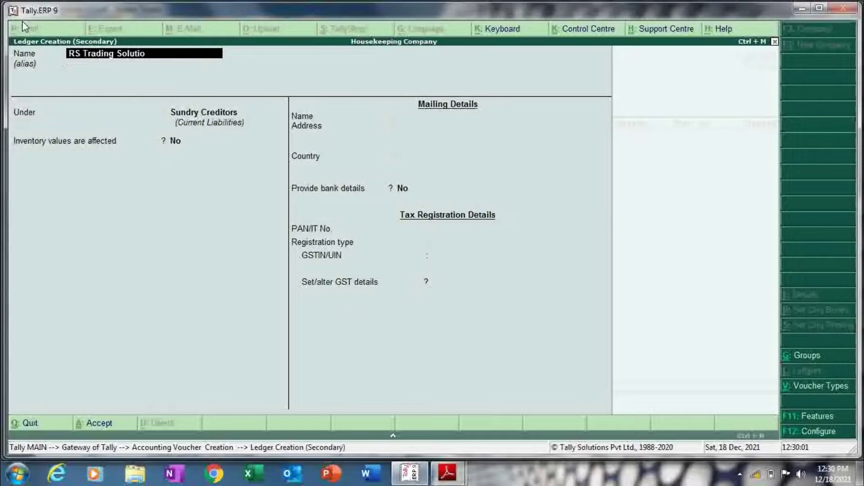
{"action": "type", "text": "n"}
{"action": "key", "text": "Return"}
{"action": "key", "text": "Return"}
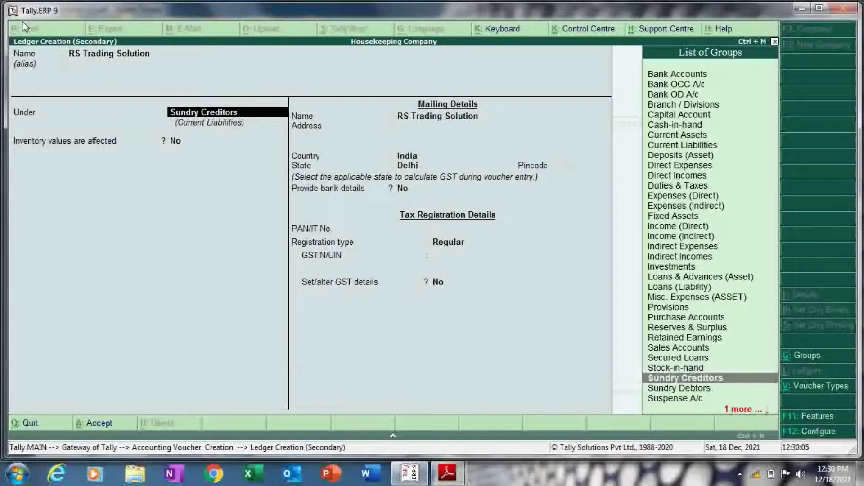
{"action": "key", "text": "Return"}
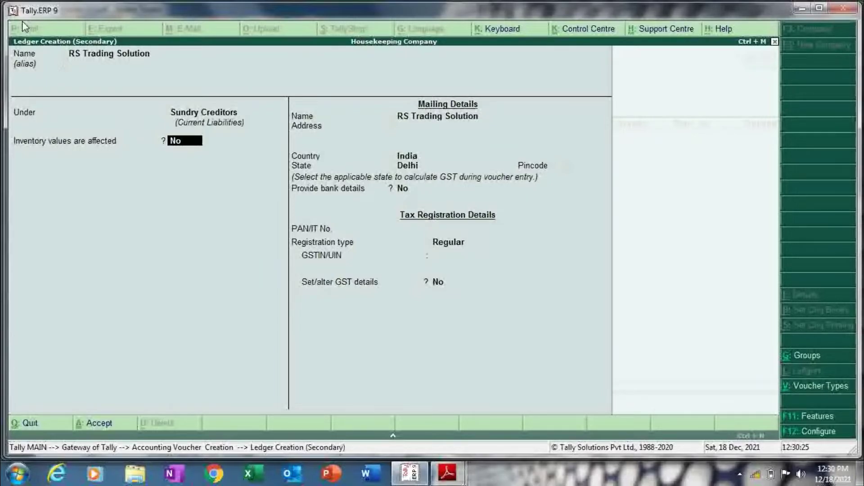
{"action": "key", "text": "Return"}
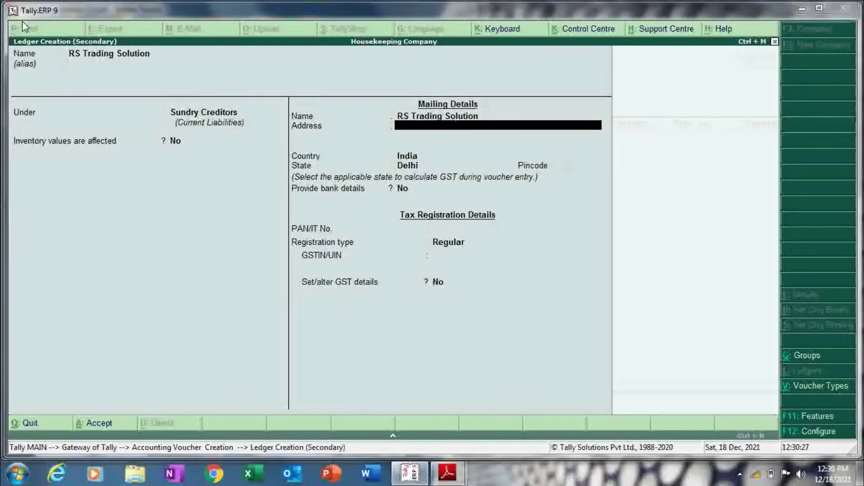
- Copy the supplier's address from the invoice in Adobe Reader into the mailing address of the Tally.ERP 9 ledger
{"action": "key", "text": "alt+Tab"}
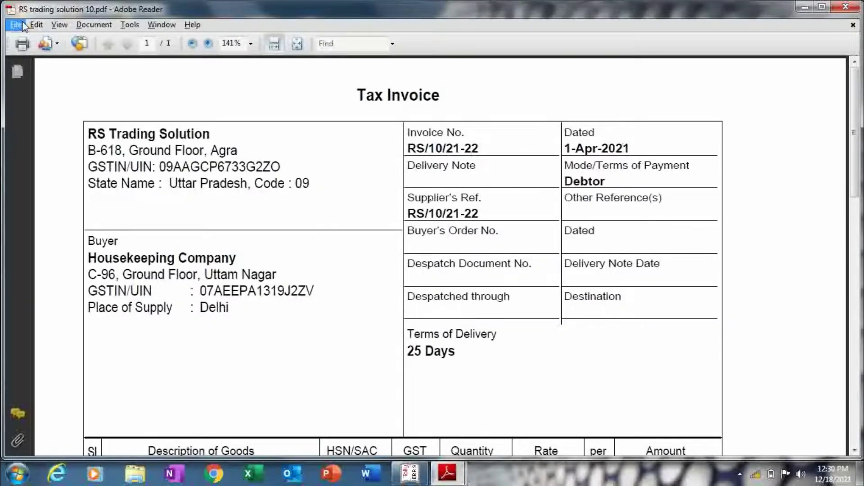
{"action": "triple_click", "coordinate": [88, 152]}
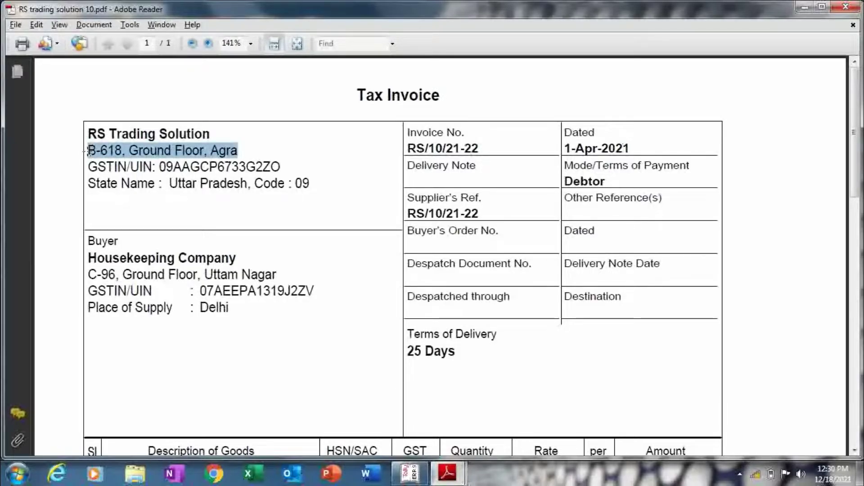
{"action": "key", "text": "ctrl+c"}
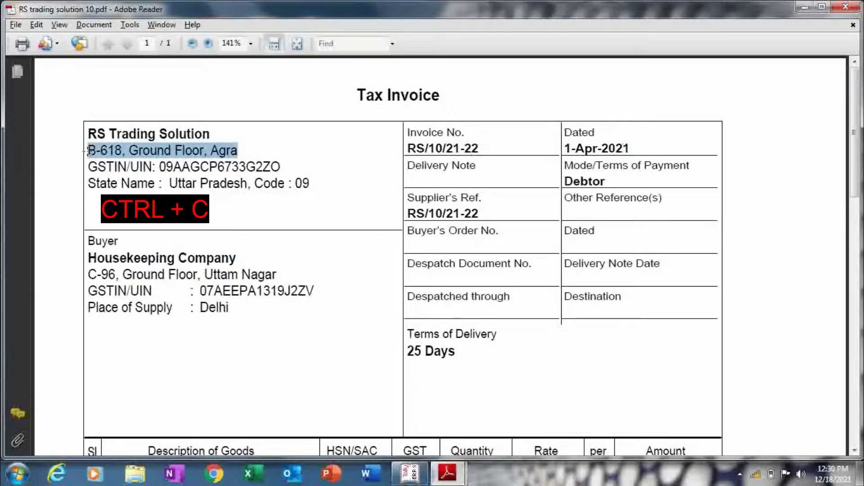
{"action": "key", "text": "alt+Tab"}
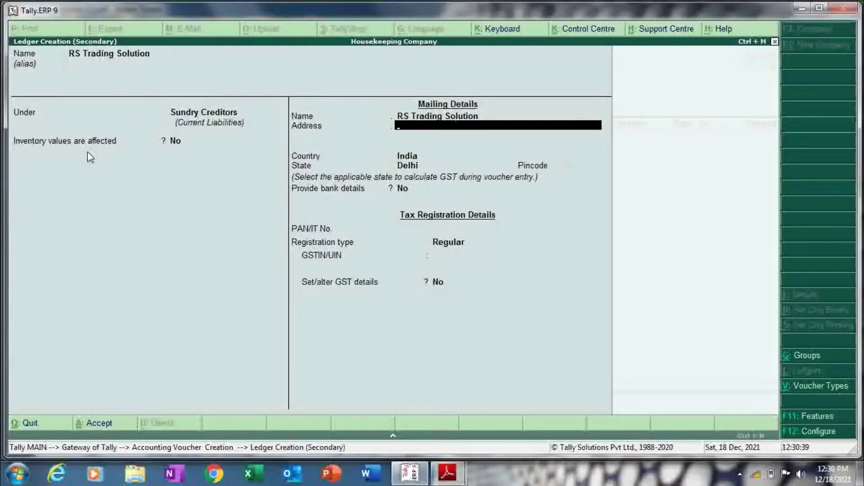
{"action": "key", "text": "ctrl+alt+v"}
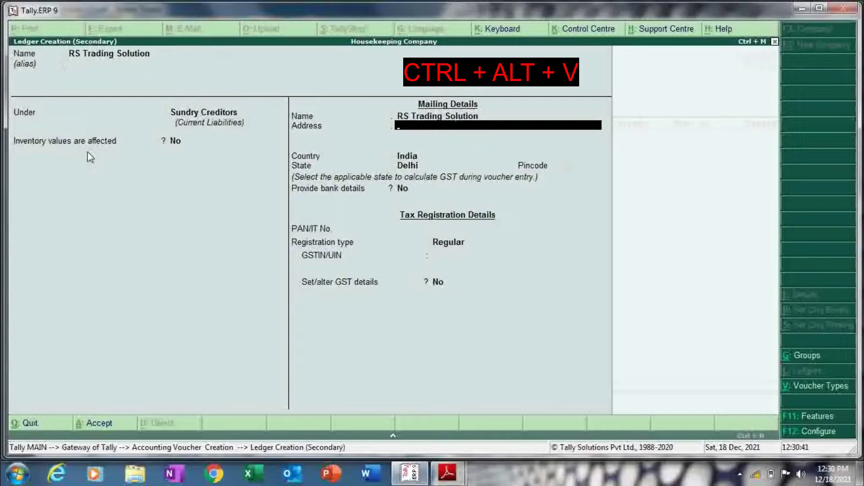
{"action": "key", "text": "Return"}
{"action": "key", "text": "Return"}
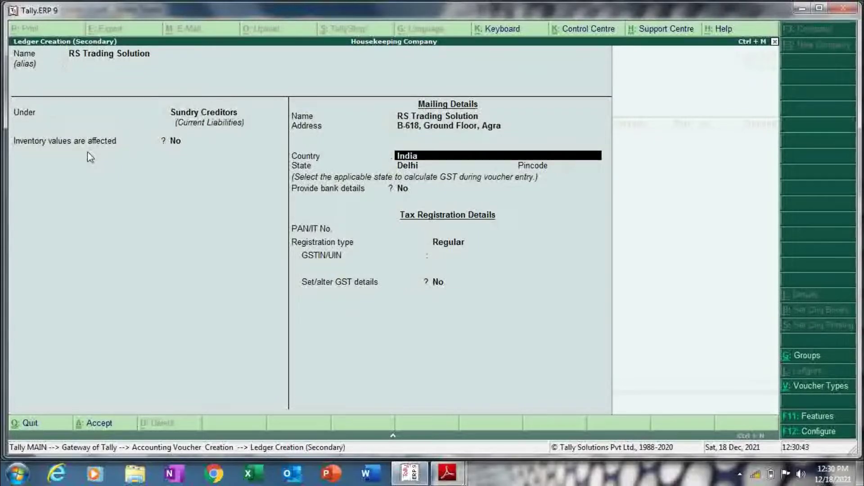
- Set the supplier's state to Uttar Pradesh, keeping country India, no bank details and registration type Regular
{"action": "key", "text": "Return"}
{"action": "type", "text": "Ut"}
{"action": "key", "text": "Down"}
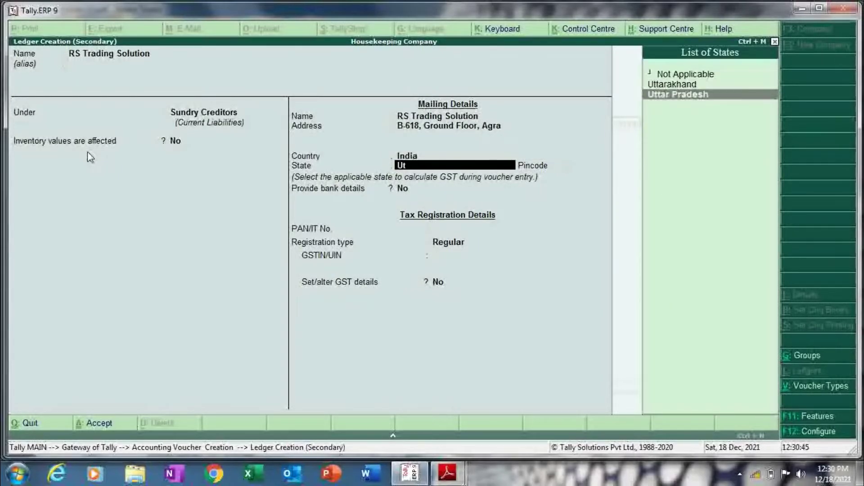
{"action": "key", "text": "Return"}
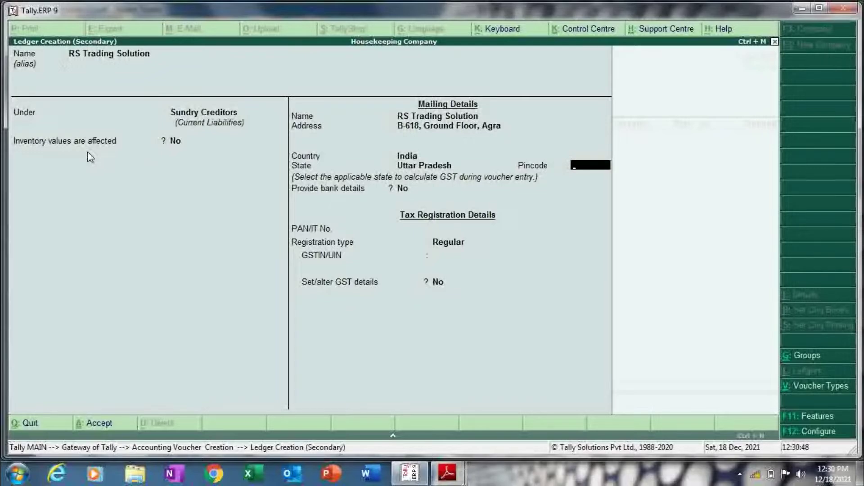
{"action": "key", "text": "Return"}
{"action": "key", "text": "Return"}
{"action": "key", "text": "Return"}
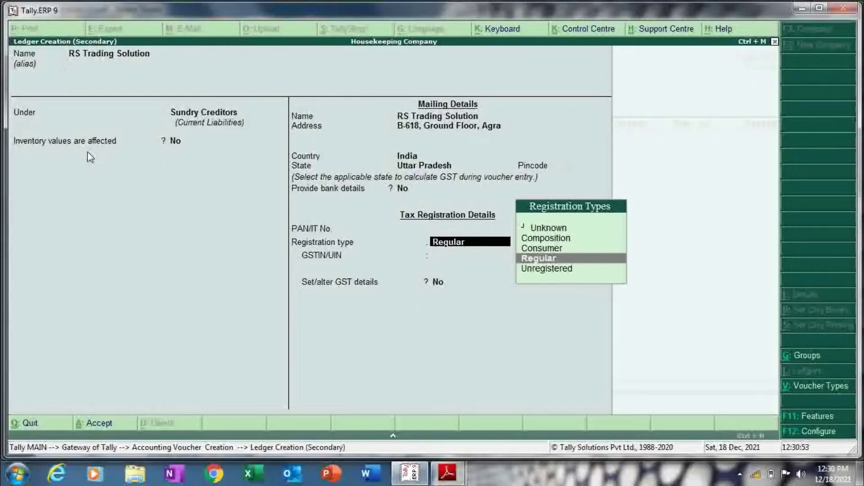
{"action": "key", "text": "Return"}
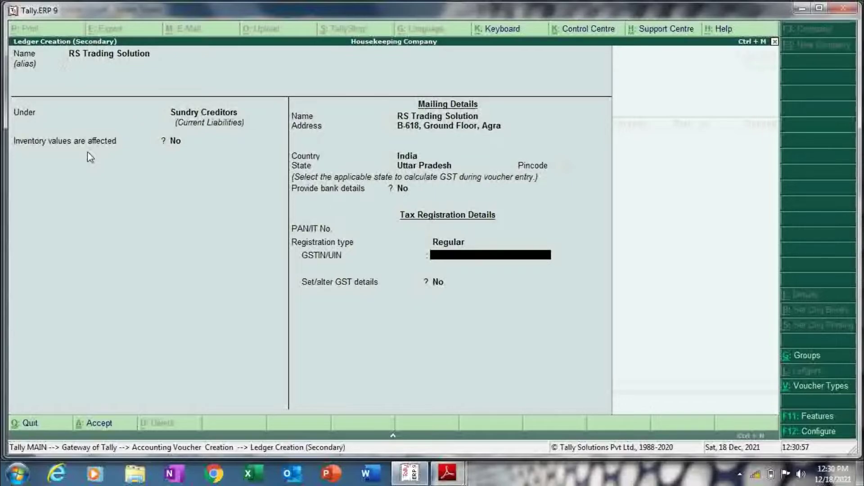
- Copy the supplier's GSTIN from the invoice in Adobe Reader into the GSTIN/UIN field of the Tally.ERP 9 ledger
{"action": "key", "text": "alt+Tab"}
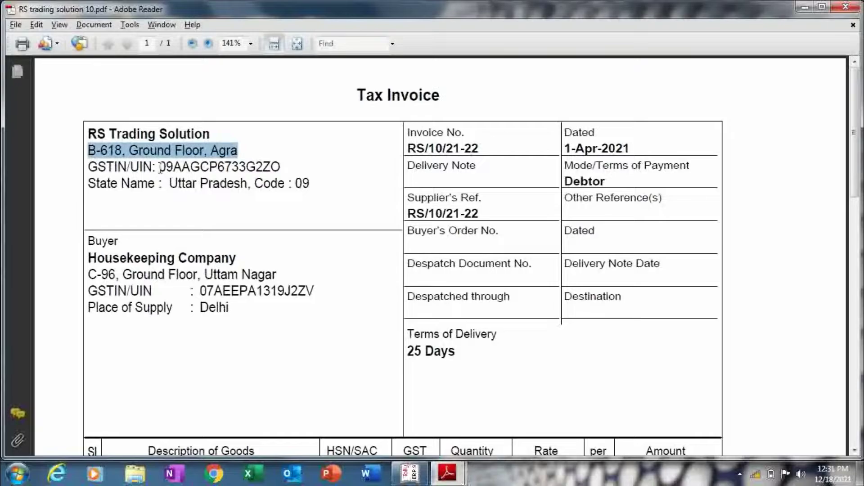
{"action": "left_click", "coordinate": [160, 169]}
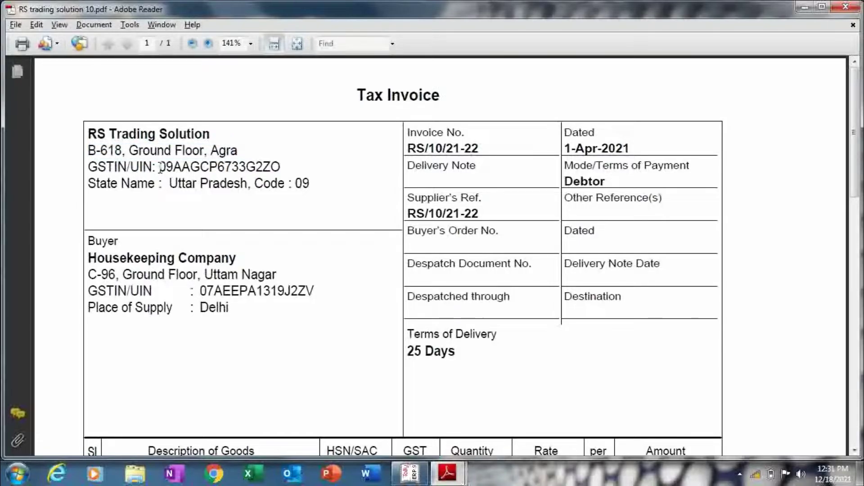
{"action": "left_click_drag", "start_coordinate": [160, 168], "coordinate": [87, 183]}
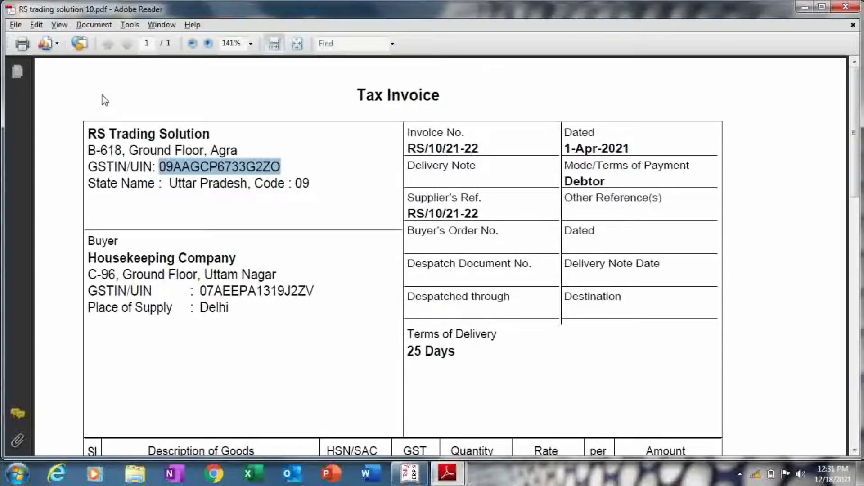
{"action": "key", "text": "alt+Tab"}
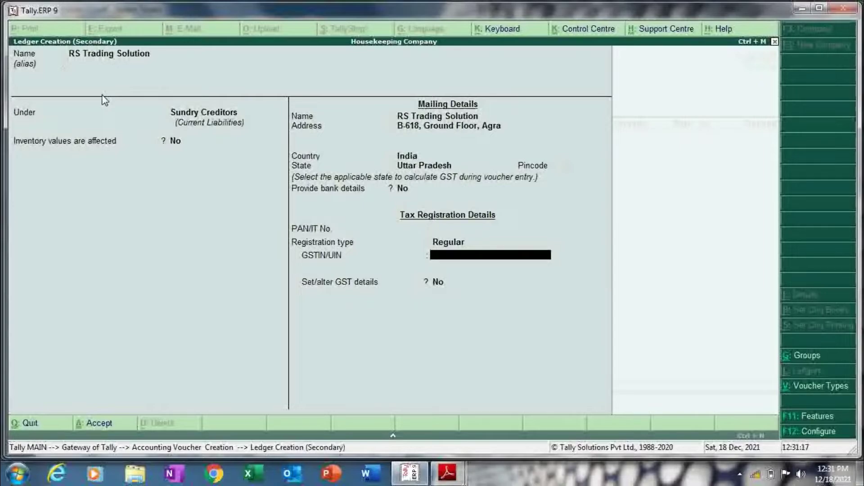
{"action": "key", "text": "ctrl+alt+v"}
{"action": "key", "text": "Return"}
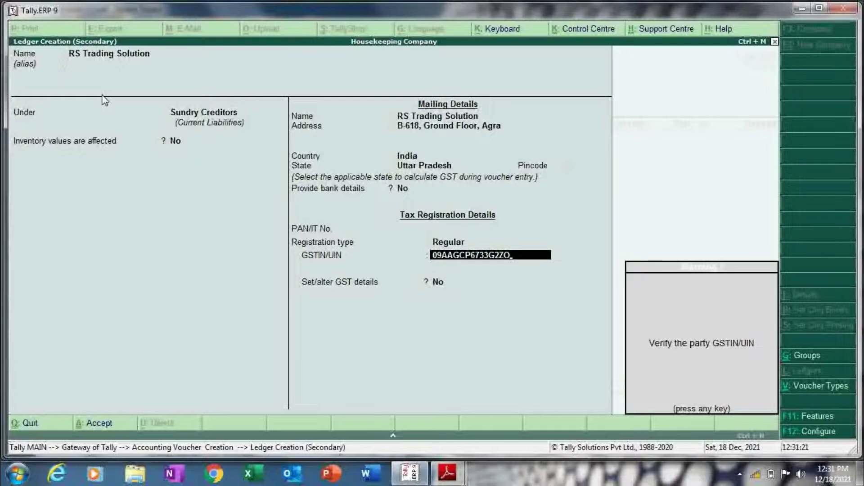
{"action": "key", "text": "Return"}
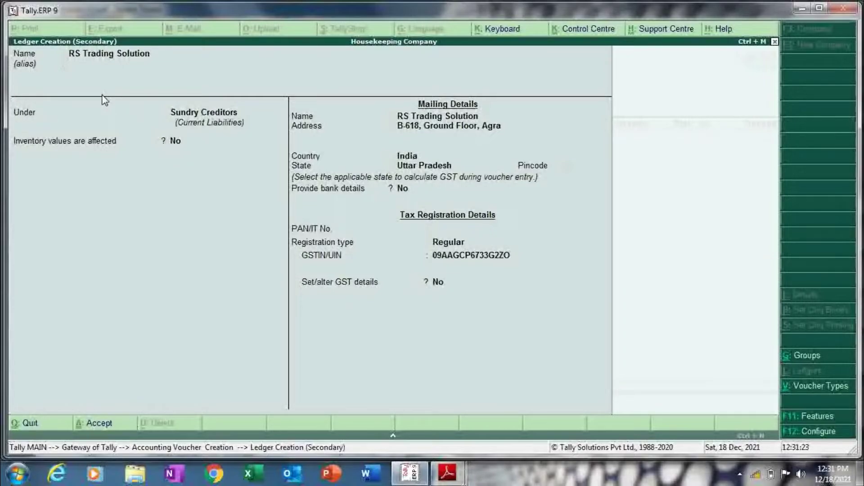
- Save the supplier ledger without altering GST details and accept the voucher's party details as filled in
{"action": "key", "text": "Return"}
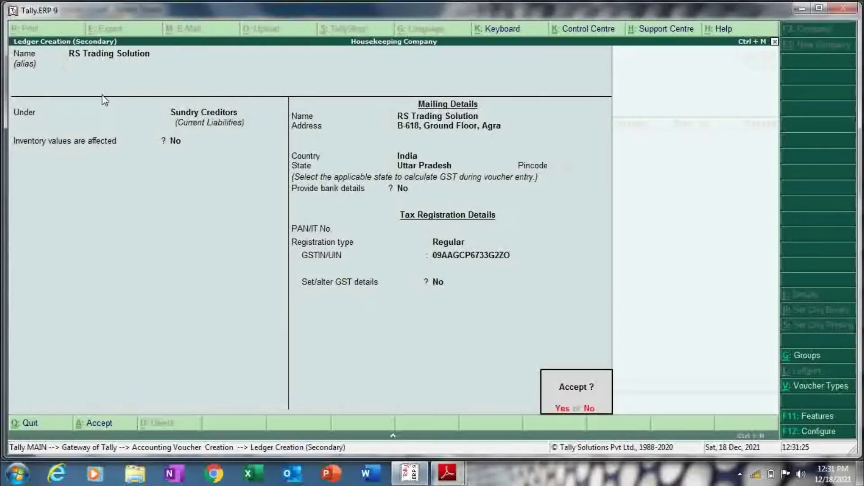
{"action": "key", "text": "Return"}
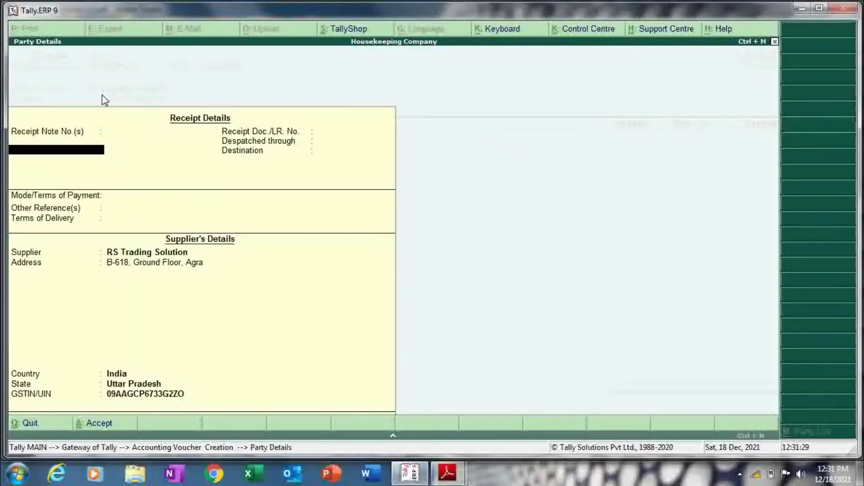
{"action": "key", "text": "ctrl+a"}
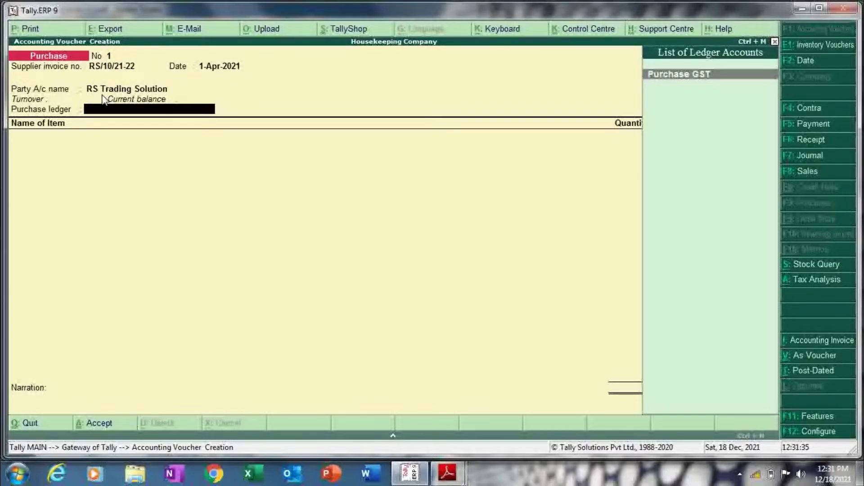
- Create a purchase ledger named Purchase IGST from the voucher and place it under Purchase Accounts
{"action": "key", "text": "alt+c"}
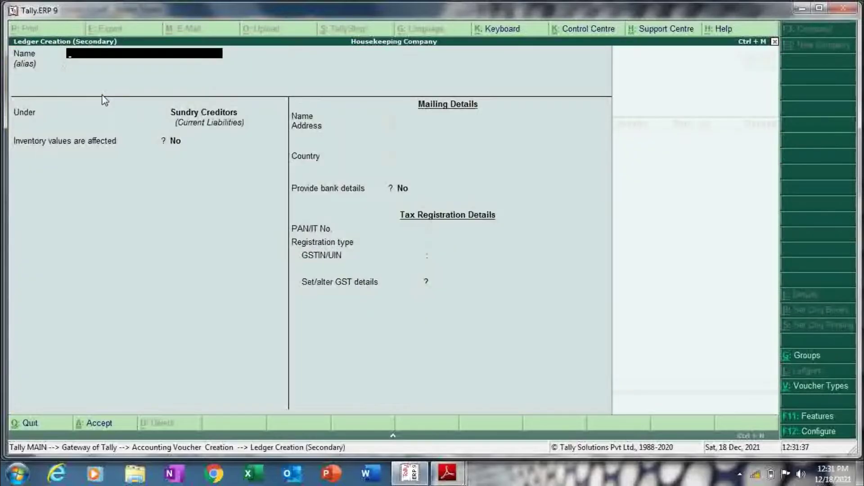
{"action": "type", "text": "Purchase IGST"}
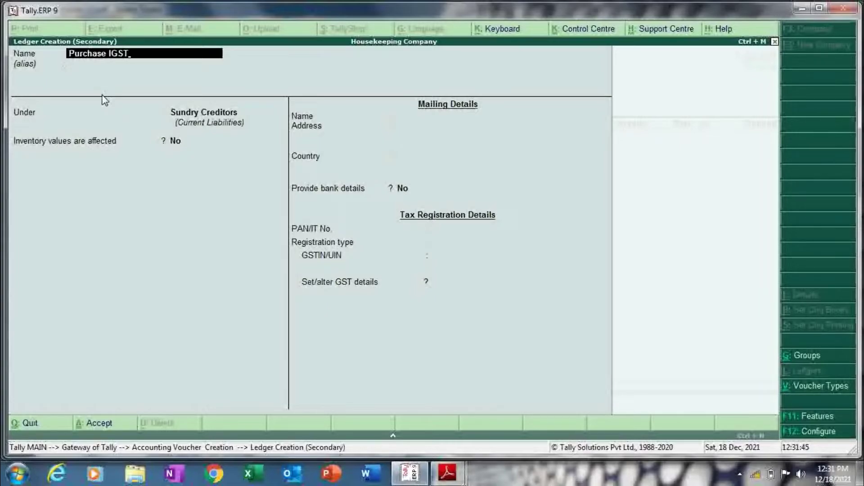
{"action": "key", "text": "Return"}
{"action": "key", "text": "Return"}
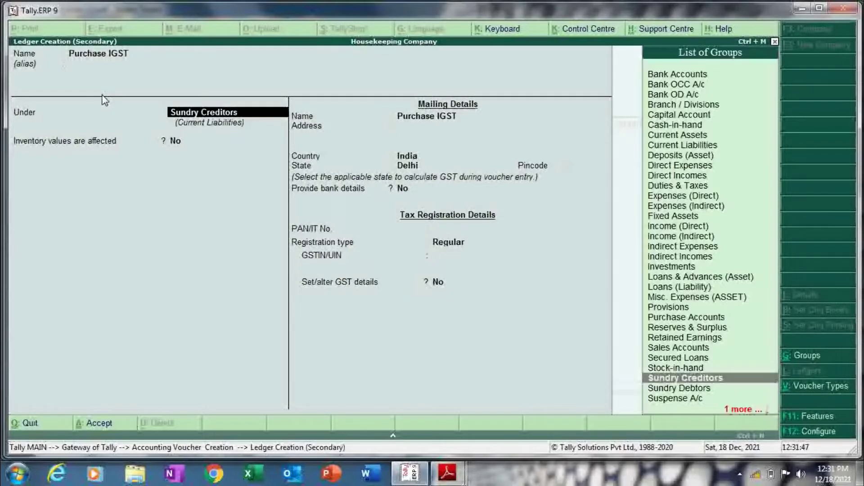
{"action": "type", "text": "Pur"}
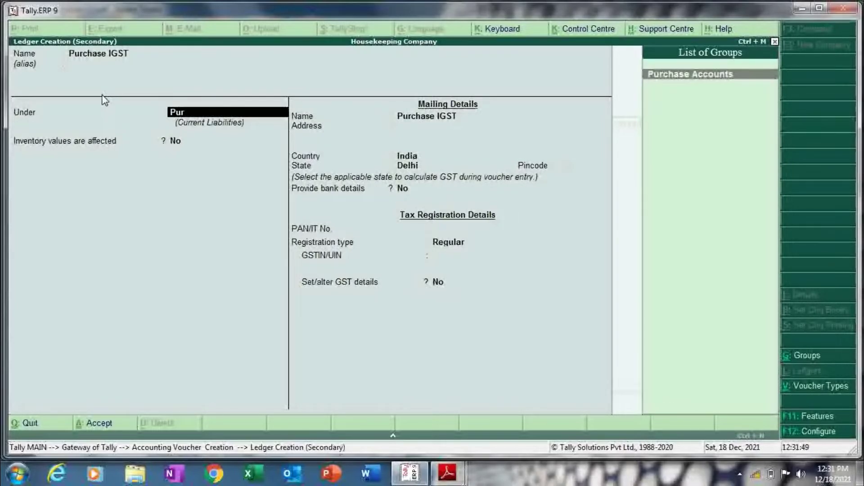
{"action": "key", "text": "Return"}
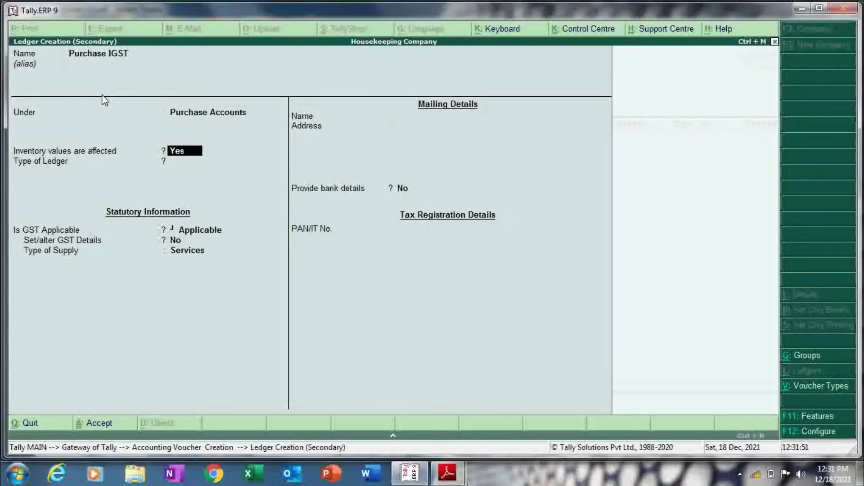
- Keep inventory affected, ledger type Not Applicable and GST Applicable, set the type of supply to Goods, and save the Purchase IGST ledger
{"action": "key", "text": "Return"}
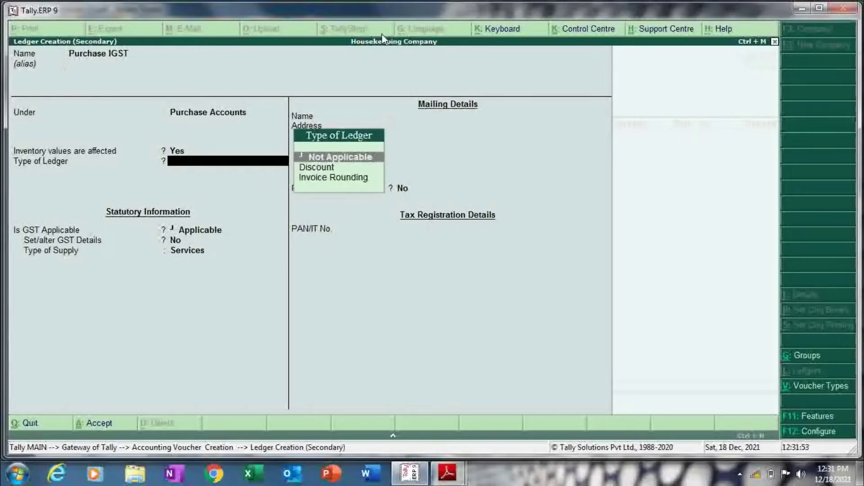
{"action": "key", "text": "Return"}
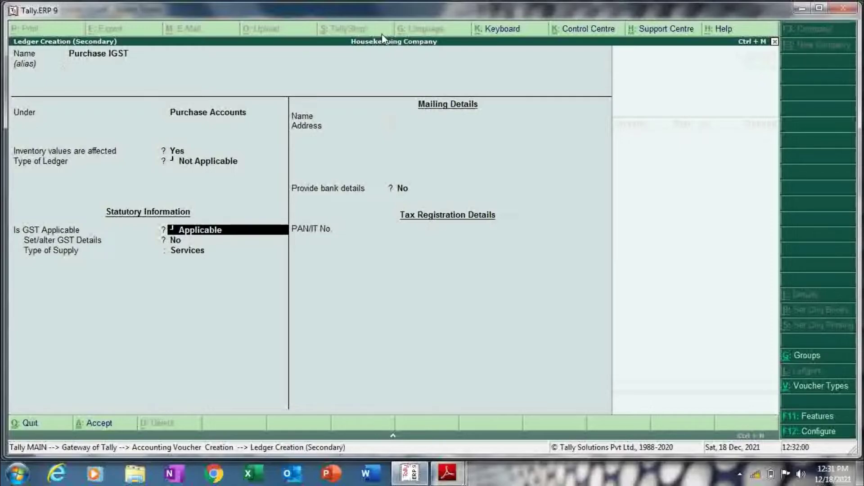
{"action": "key", "text": "Return"}
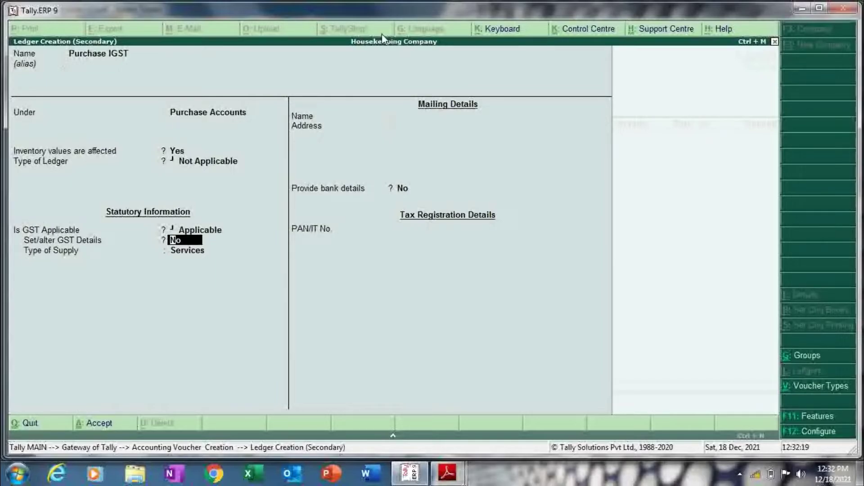
{"action": "key", "text": "Return"}
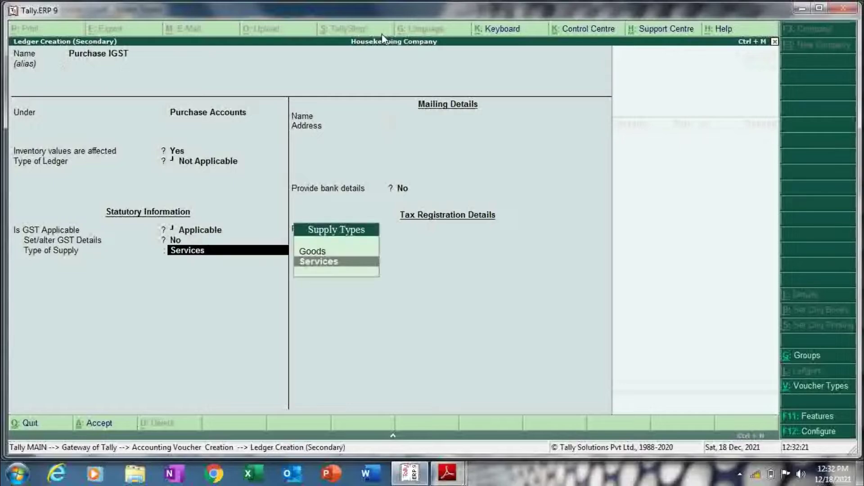
{"action": "key", "text": "Up"}
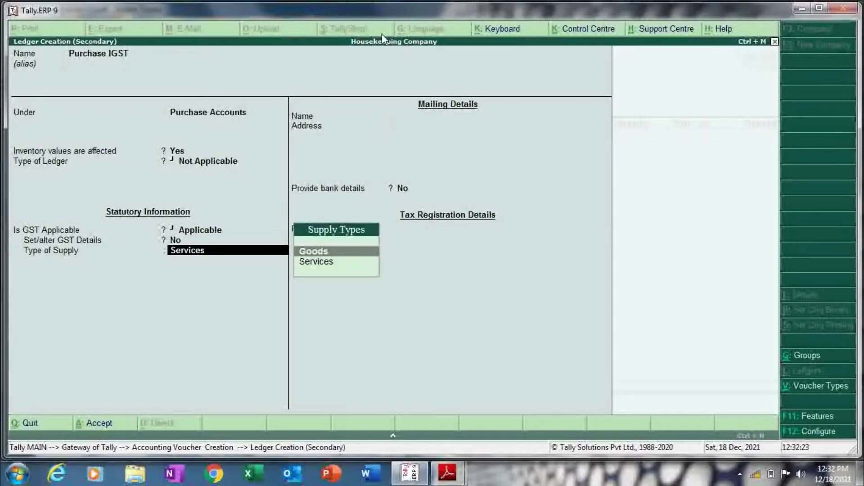
{"action": "key", "text": "Return"}
{"action": "key", "text": "Return"}
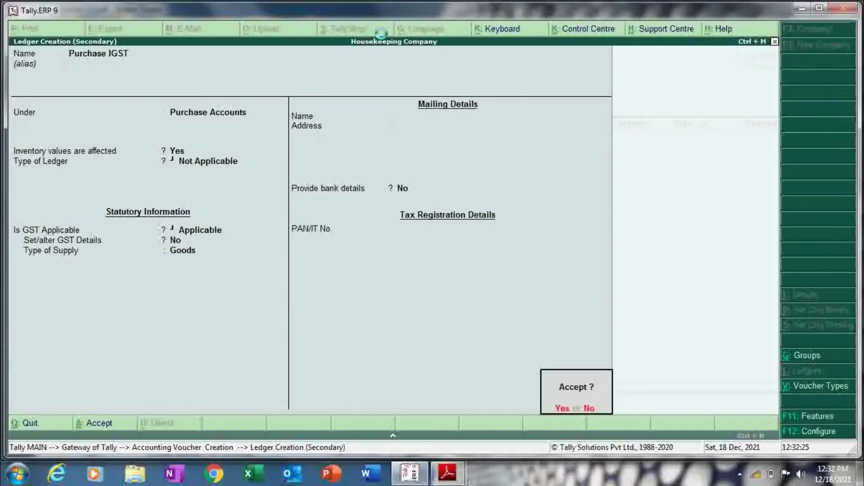
{"action": "key", "text": "Return"}
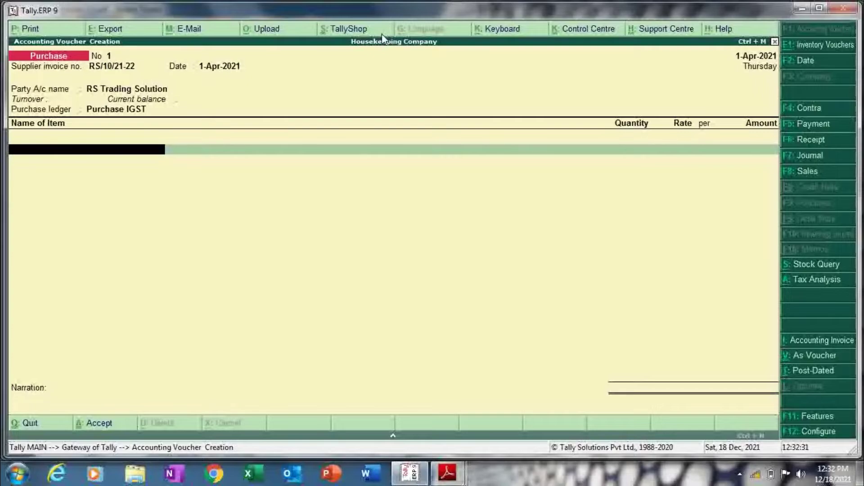
- Consult the goods table of the invoice in Adobe Reader and select Taski R-2 5 Ltr as the first item of the Tally.ERP 9 voucher
{"action": "key", "text": "alt+Tab"}
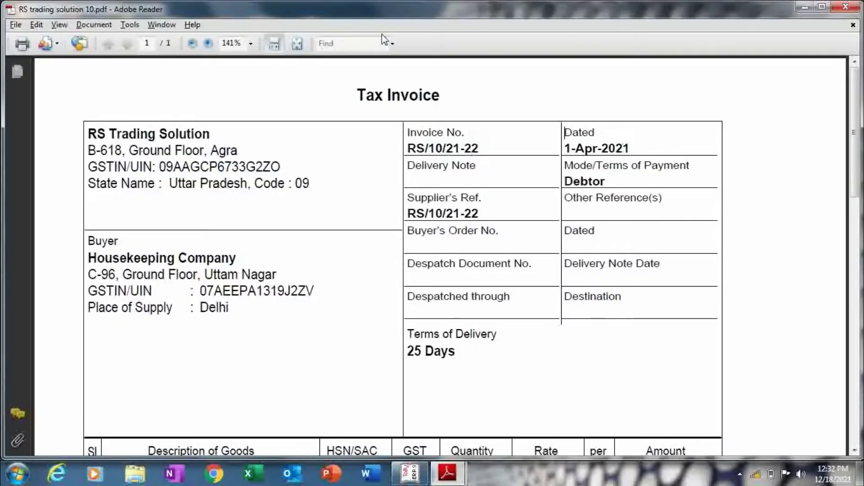
{"action": "scroll", "coordinate": [383, 40], "scroll_direction": "down", "scroll_amount": 3}
{"action": "scroll", "coordinate": [383, 40], "scroll_direction": "down", "scroll_amount": 4}
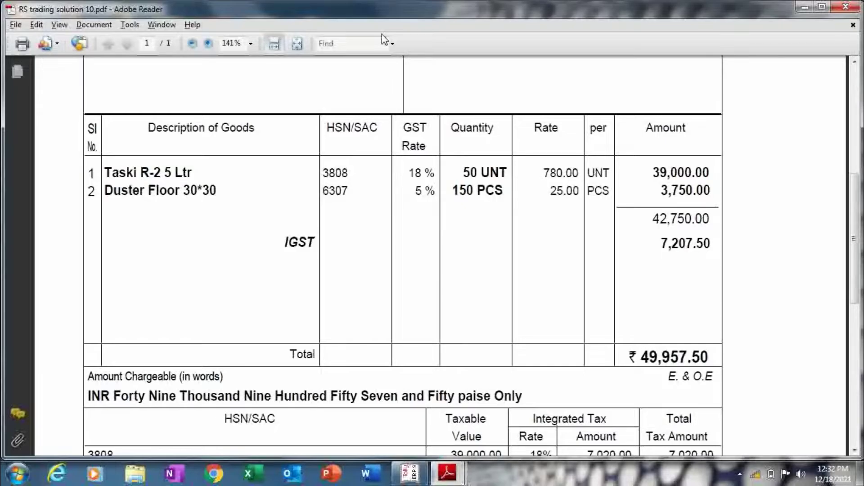
{"action": "key", "text": "alt+Tab"}
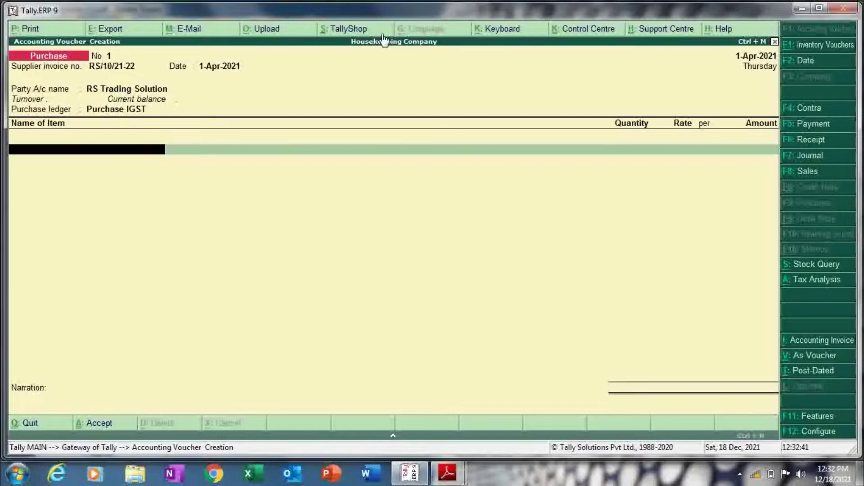
{"action": "type", "text": "Tas"}
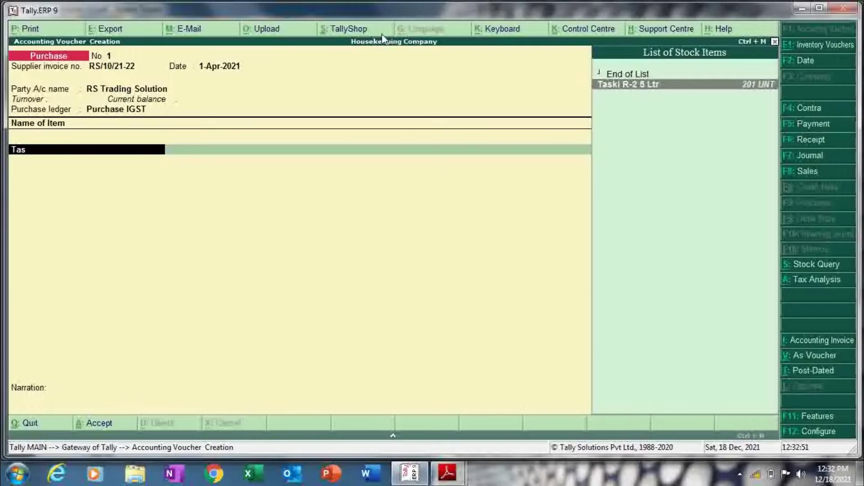
{"action": "key", "text": "Return"}
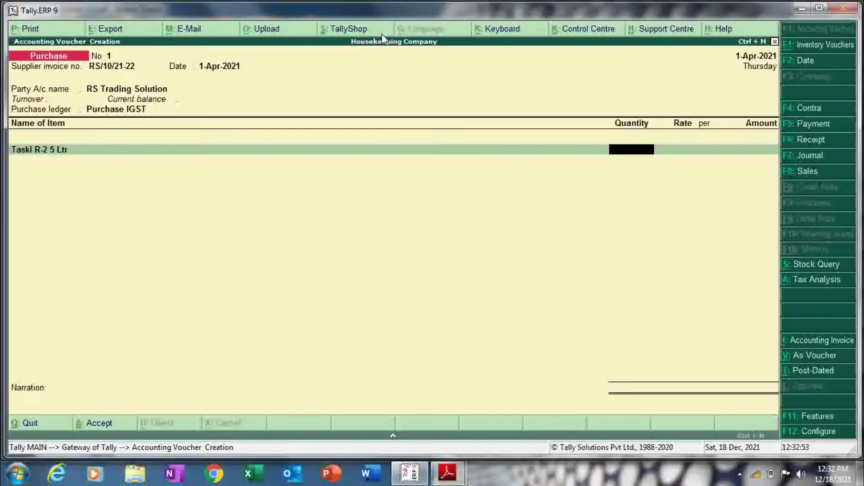
- Enter a quantity of 50 UNT for Taski R-2 5 Ltr and accept the 780.00 rate after checking both against the invoice in Adobe Reader
{"action": "key", "text": "alt+Tab"}
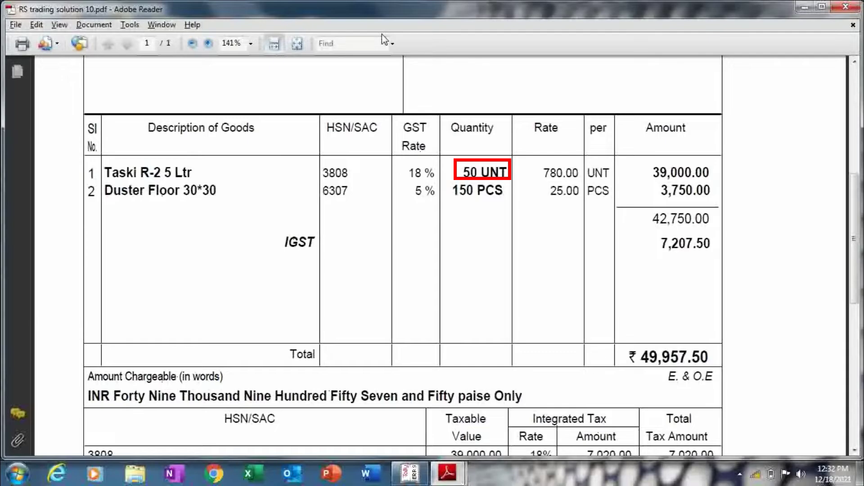
{"action": "key", "text": "alt+Tab"}
{"action": "type", "text": "5"}
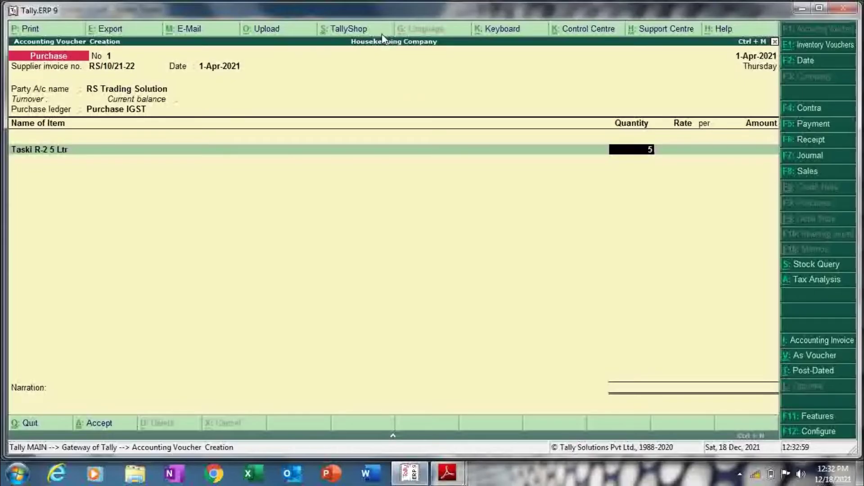
{"action": "type", "text": "0"}
{"action": "key", "text": "Return"}
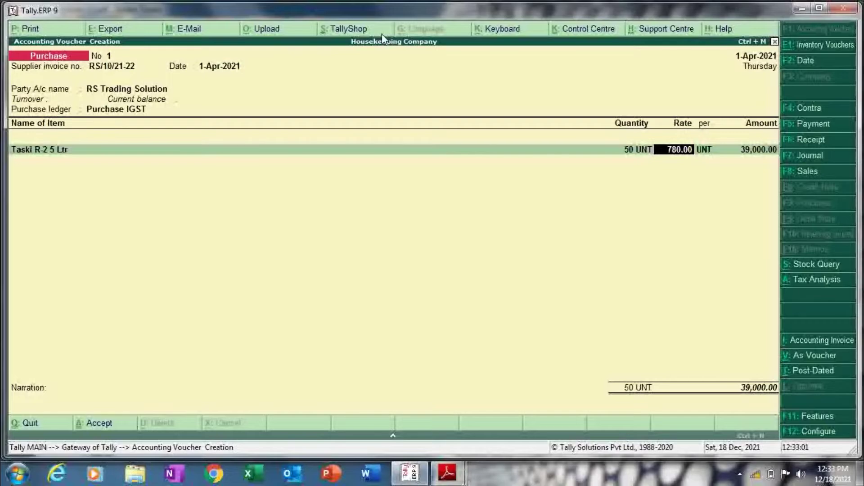
{"action": "key", "text": "alt+Tab"}
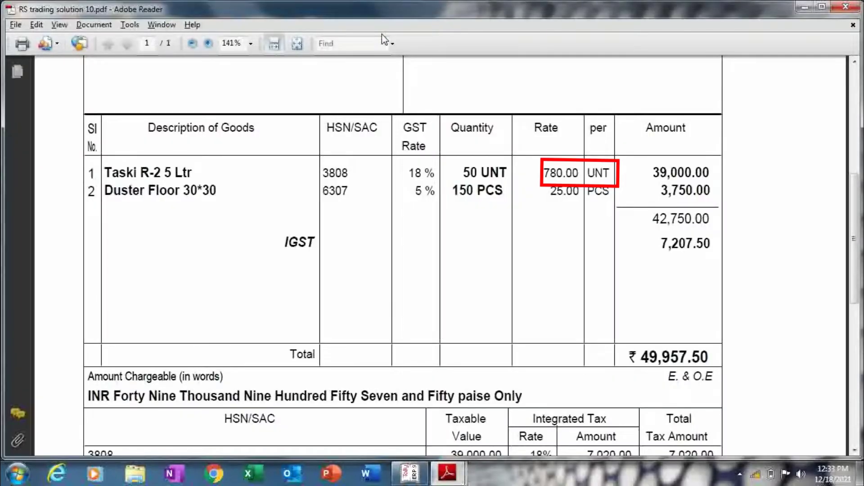
{"action": "key", "text": "alt+Tab"}
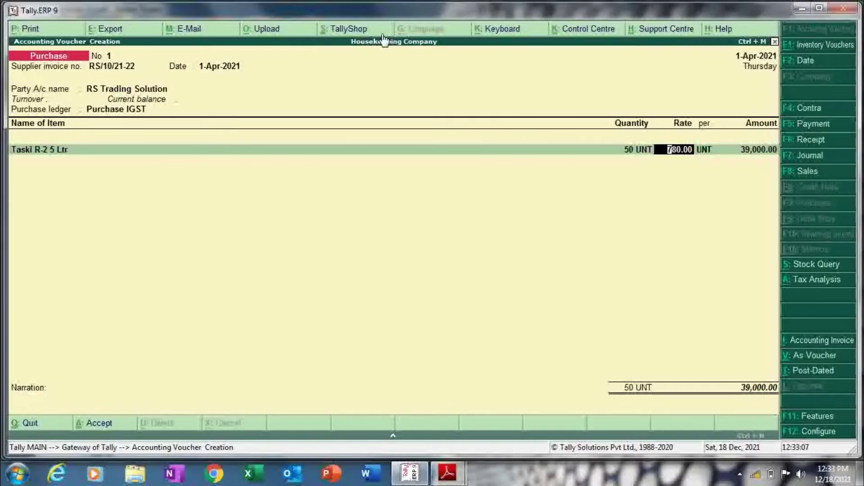
{"action": "key", "text": "Return"}
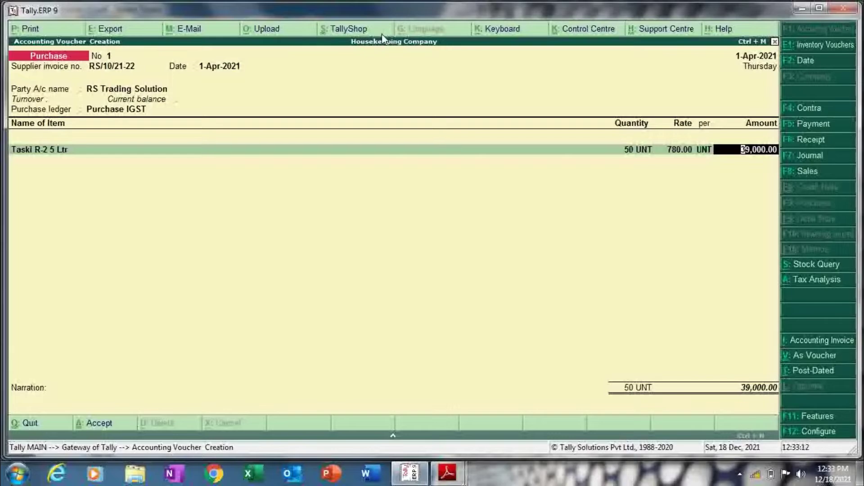
{"action": "key", "text": "Return"}
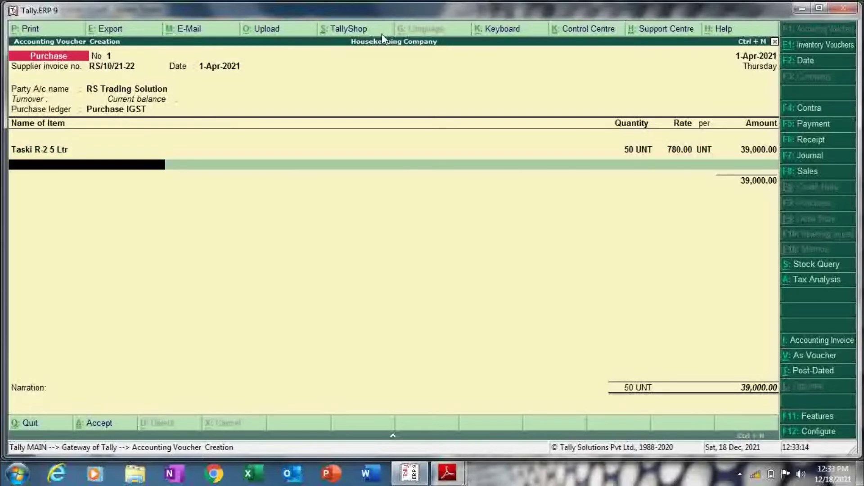
- Look up the second item on the invoice in Adobe Reader and add Duster Floor 30*30 to the Tally.ERP 9 voucher
{"action": "key", "text": "alt+Tab"}
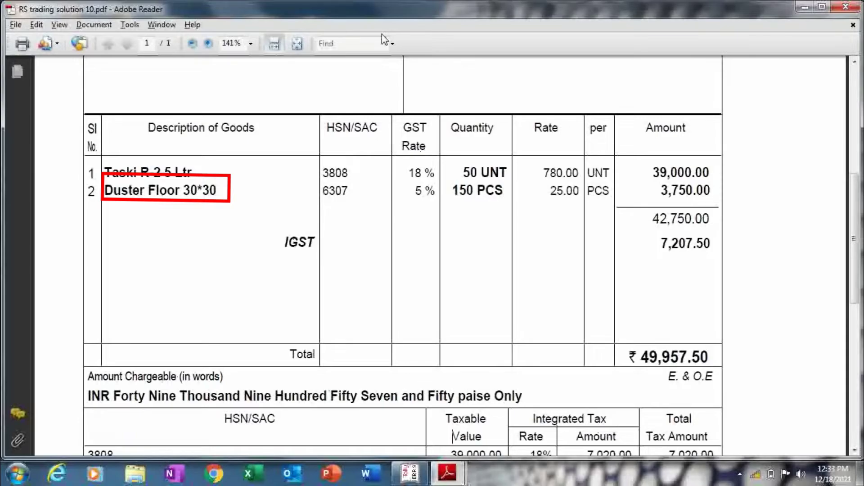
{"action": "key", "text": "alt+Tab"}
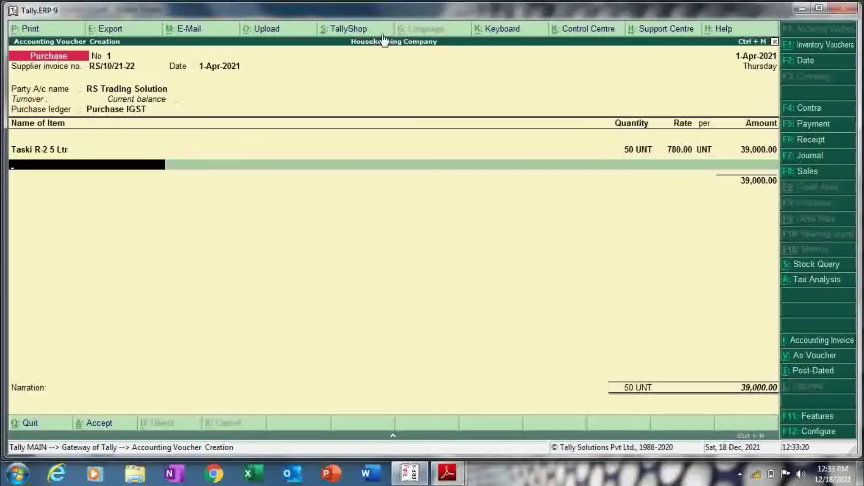
{"action": "type", "text": "Duster"}
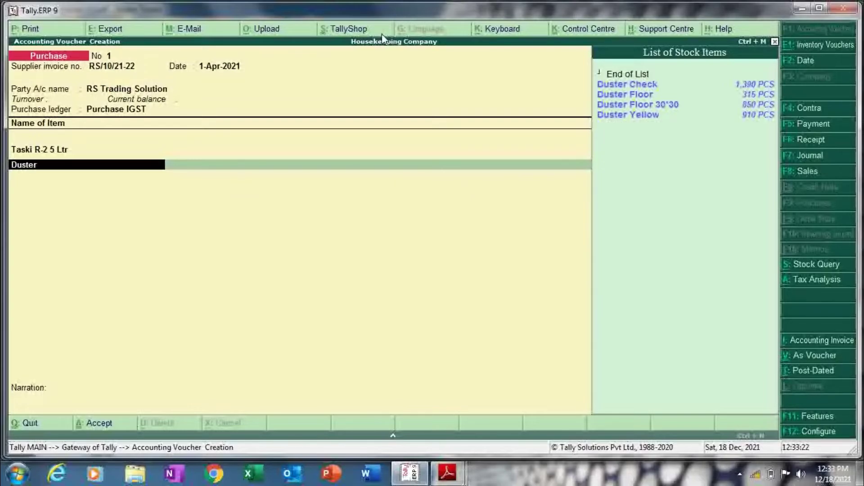
{"action": "key", "text": "Down"}
{"action": "key", "text": "Down"}
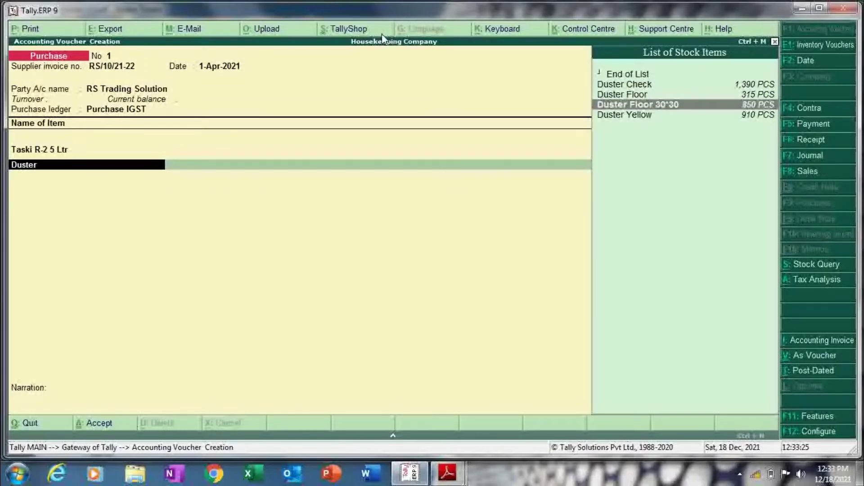
{"action": "key", "text": "Return"}
- Enter 150 PCS at the 25.00 rate for Duster Floor 30*30, checking the invoice in Adobe Reader, and end the voucher's item list
{"action": "key", "text": "alt+Tab"}
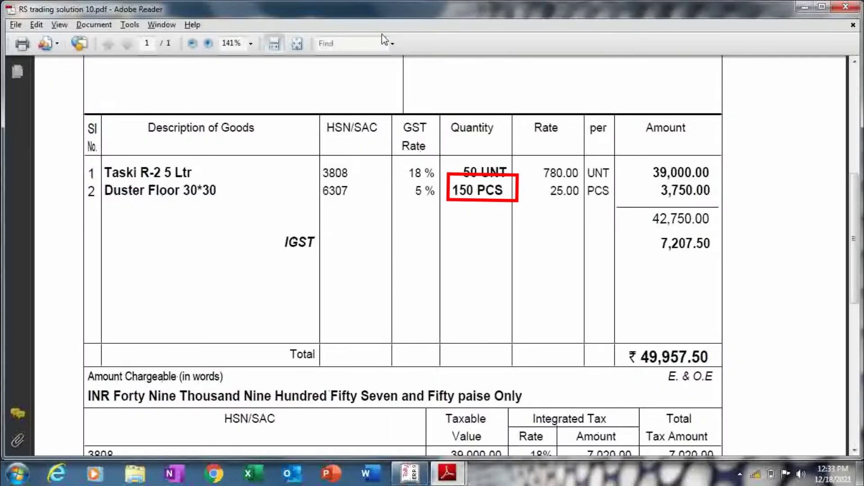
{"action": "key", "text": "alt+Tab"}
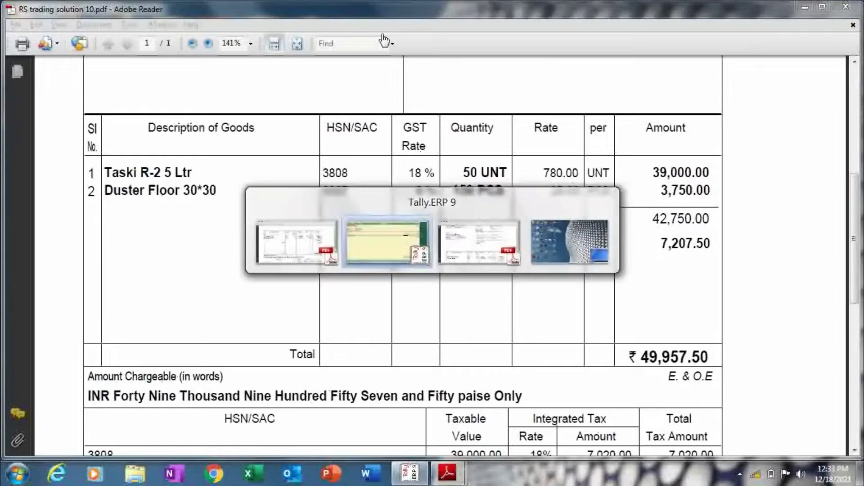
{"action": "type", "text": "150"}
{"action": "key", "text": "Return"}
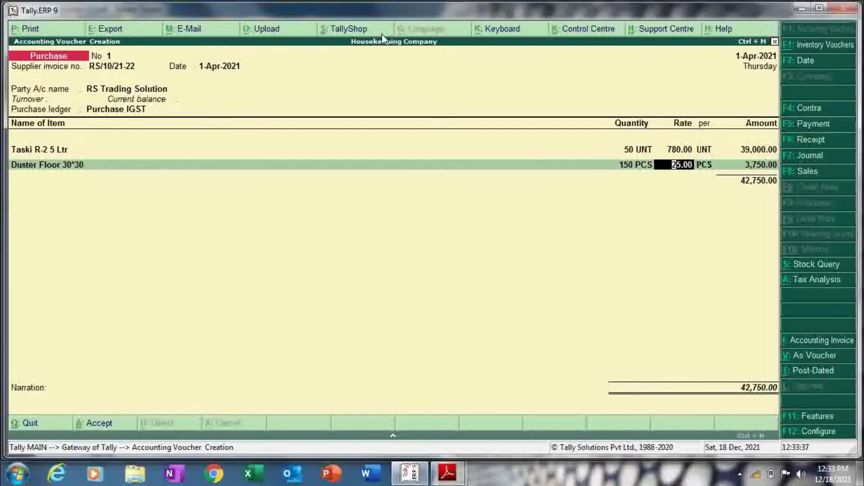
{"action": "key", "text": "alt+Tab"}
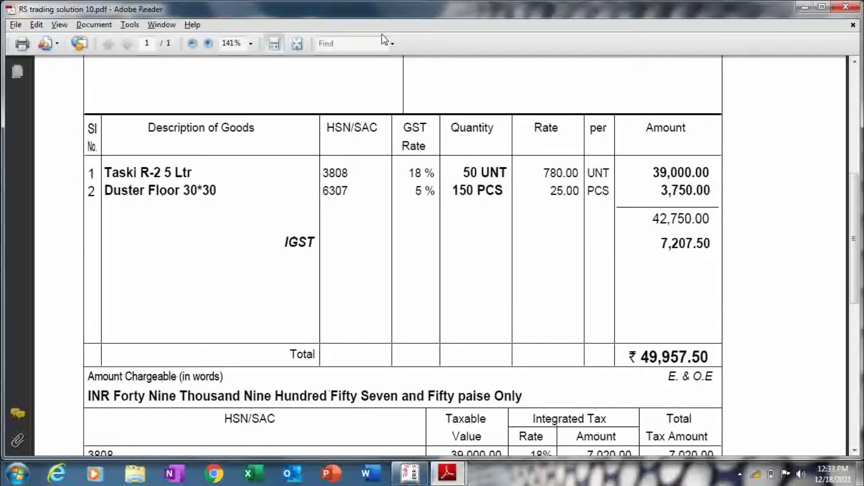
{"action": "key", "text": "alt+Tab"}
{"action": "key", "text": "Return"}
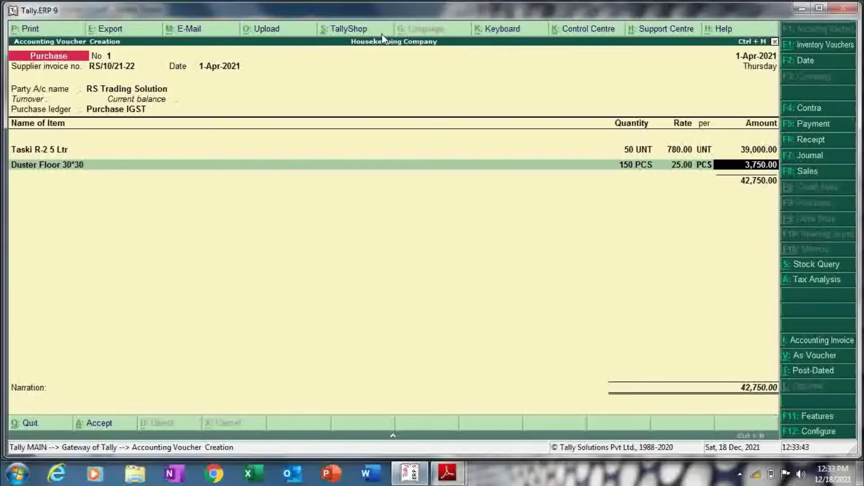
{"action": "key", "text": "Return"}
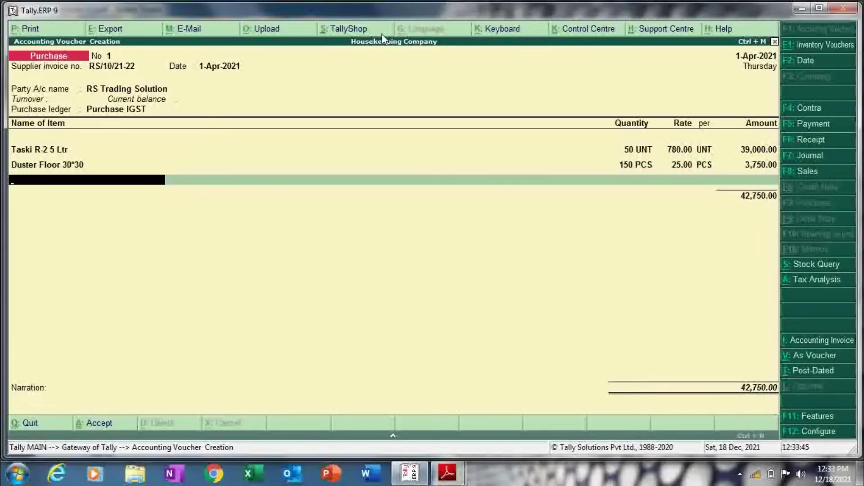
{"action": "key", "text": "Return"}
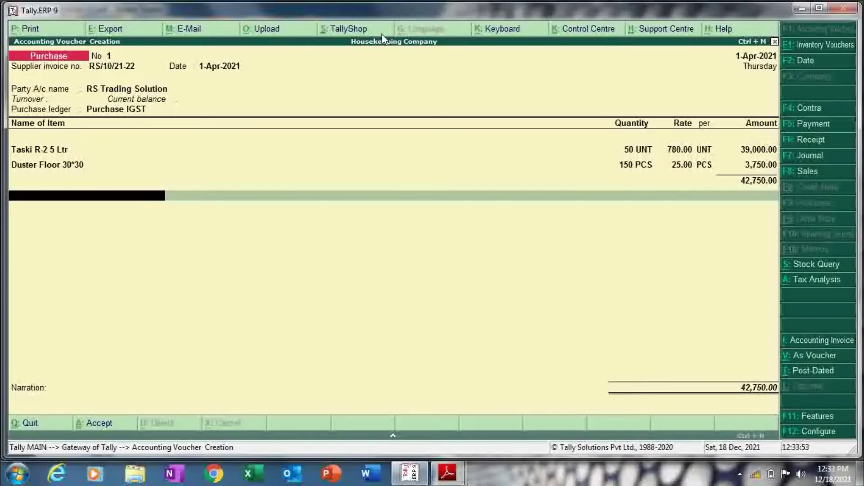
- Create a new ledger named IGST from within the purchase voucher and place it under the Duties & Taxes group
{"action": "key", "text": "alt+c"}
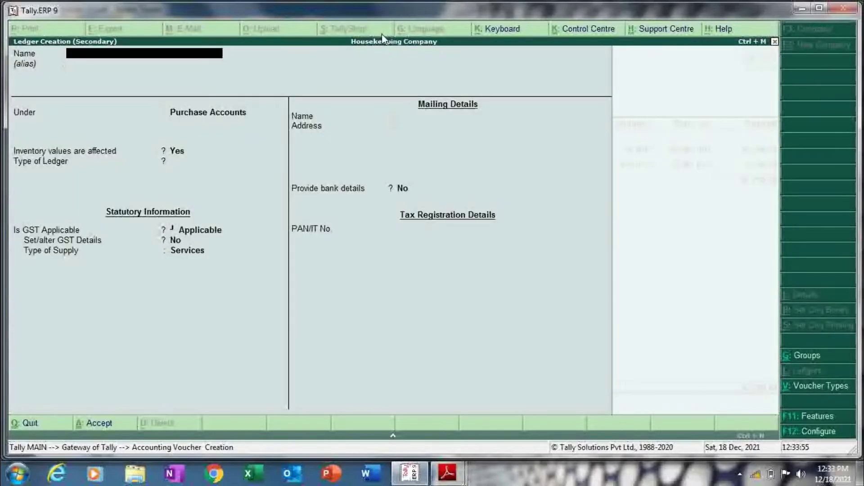
{"action": "type", "text": "IG"}
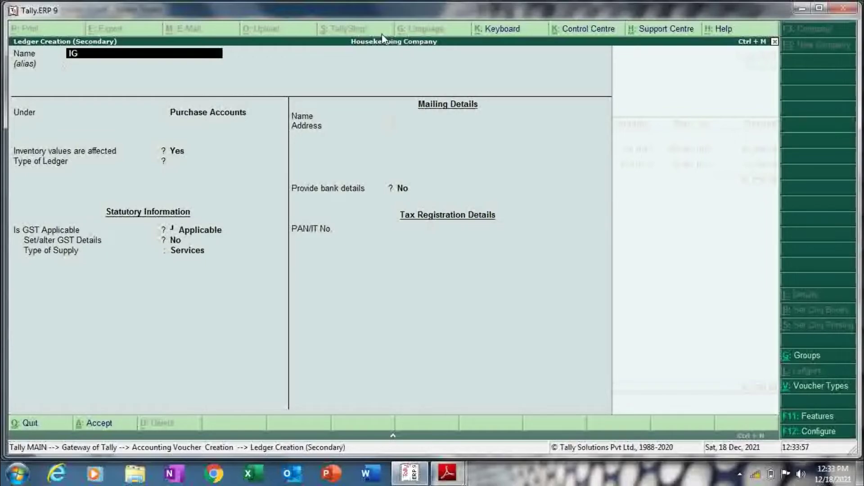
{"action": "type", "text": "ST"}
{"action": "key", "text": "Return"}
{"action": "key", "text": "Return"}
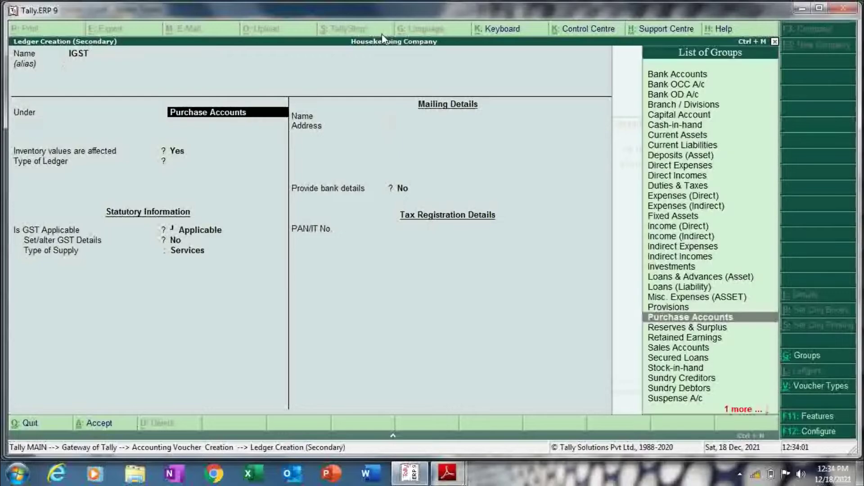
{"action": "type", "text": "Du"}
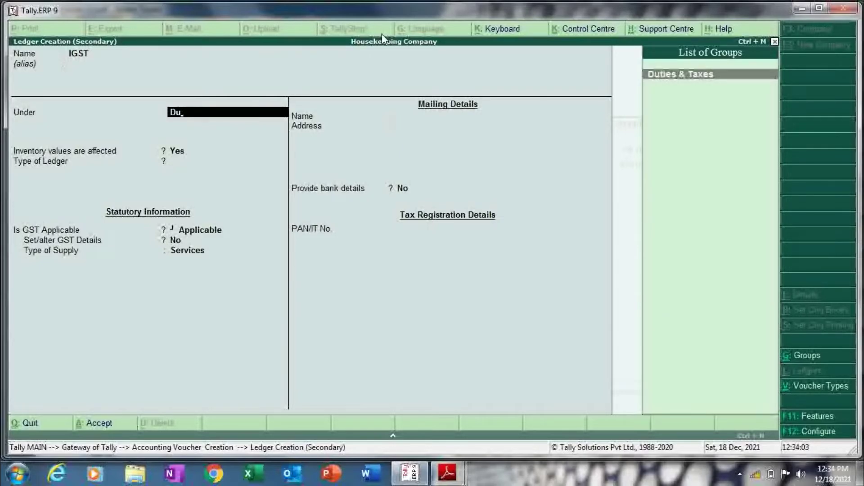
{"action": "key", "text": "Return"}
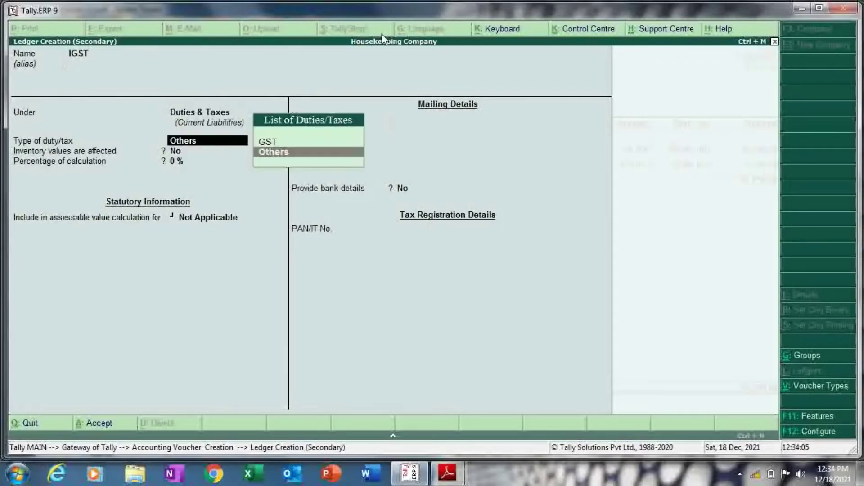
- Set the IGST ledger's duty type to GST and its tax type to Integrated Tax, and save the ledger
{"action": "key", "text": "Up"}
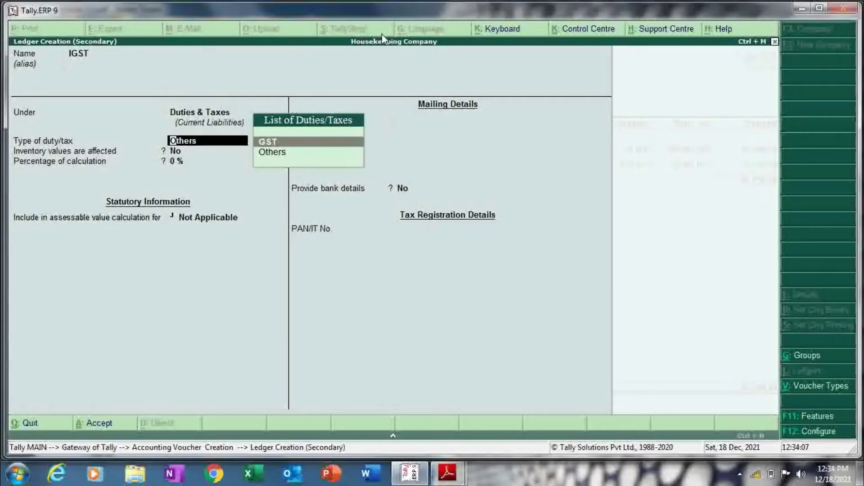
{"action": "key", "text": "Return"}
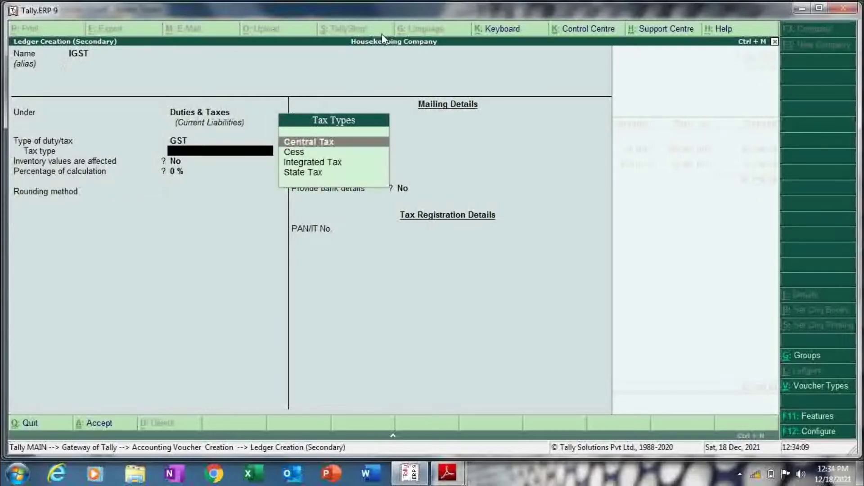
{"action": "key", "text": "Down"}
{"action": "key", "text": "Down"}
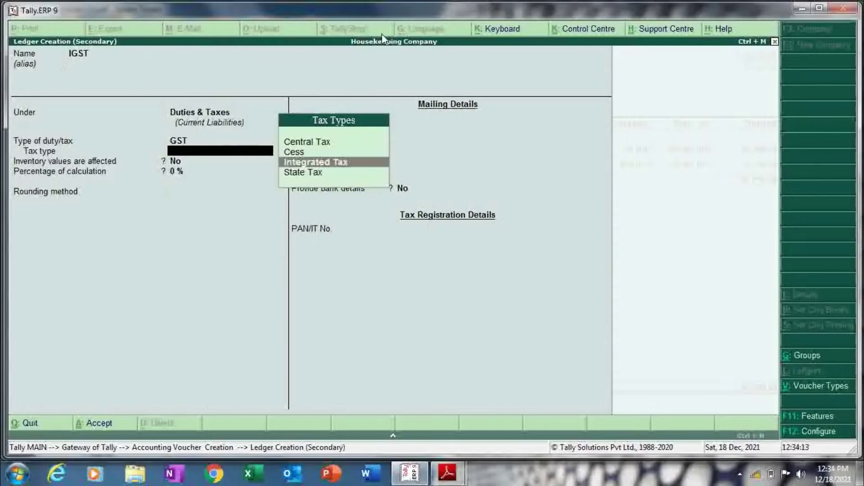
{"action": "key", "text": "Return"}
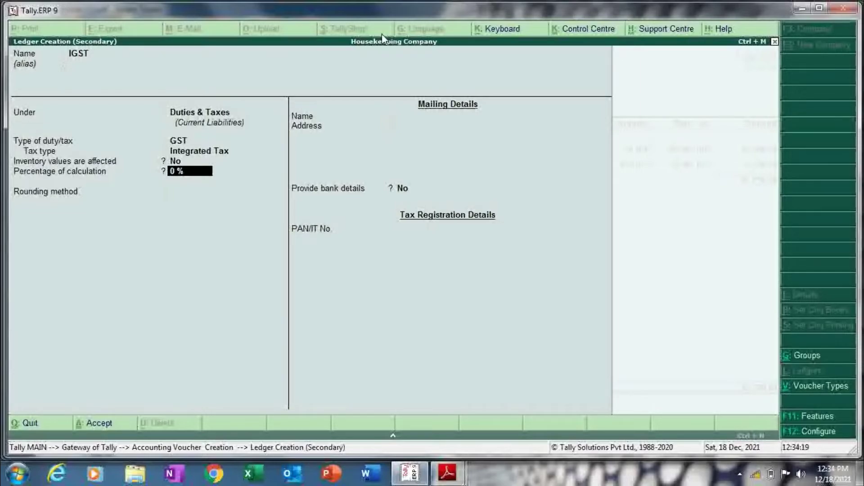
{"action": "key", "text": "ctrl+a"}
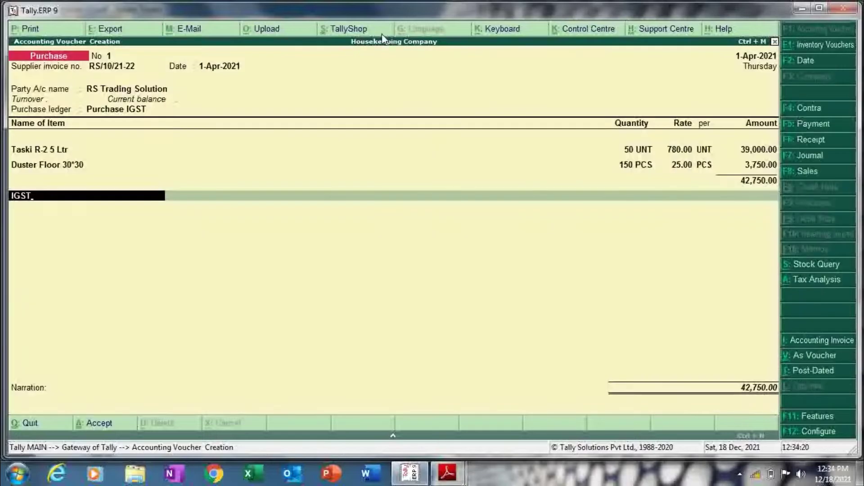
- Add the IGST ledger to the voucher, check its amount against the invoice in Adobe Reader, and accept it in Tally.ERP 9
{"action": "key", "text": "Return"}
{"action": "key", "text": "Return"}
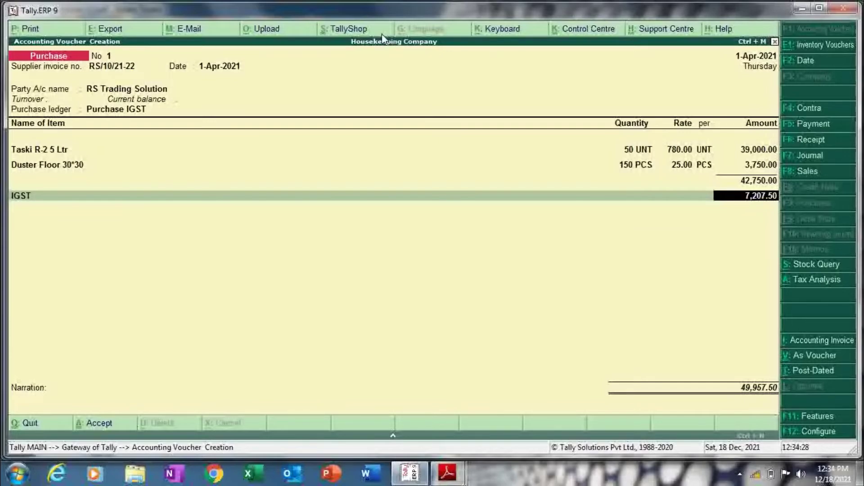
{"action": "key", "text": "alt+Tab"}
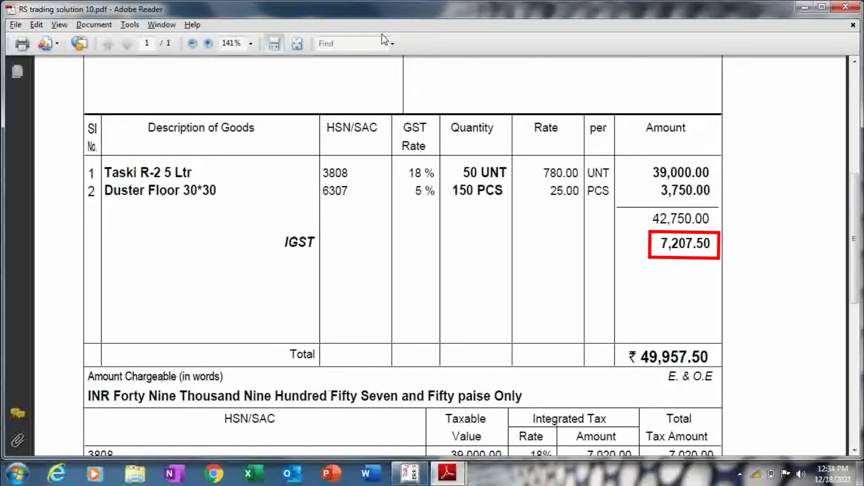
{"action": "key", "text": "alt+Tab"}
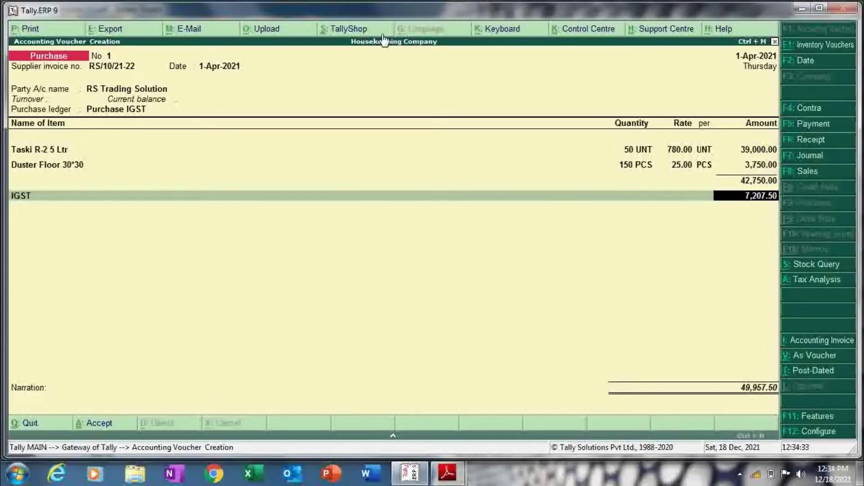
{"action": "key", "text": "Return"}
{"action": "key", "text": "Return"}
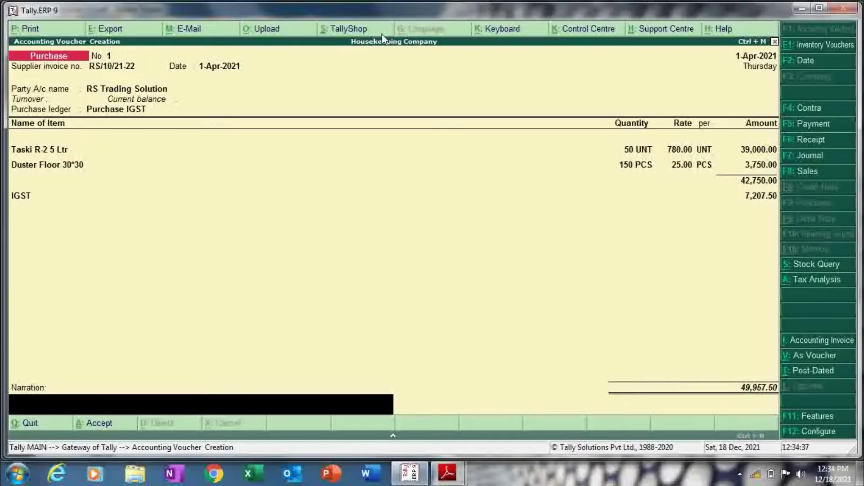
- Enter the narration "invoice no-11 terms of deleviry 25 days" and save the purchase voucher
{"action": "type", "text": "invoice no-11 terms"}
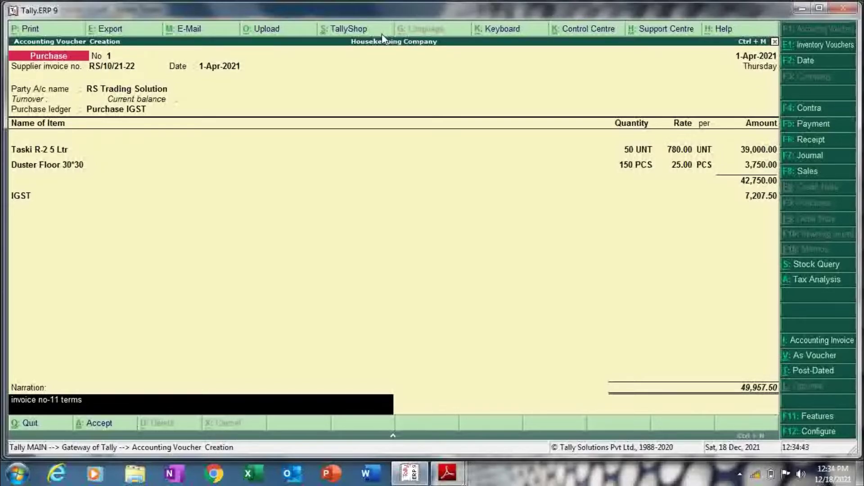
{"action": "type", "text": " of deleviry 25 days"}
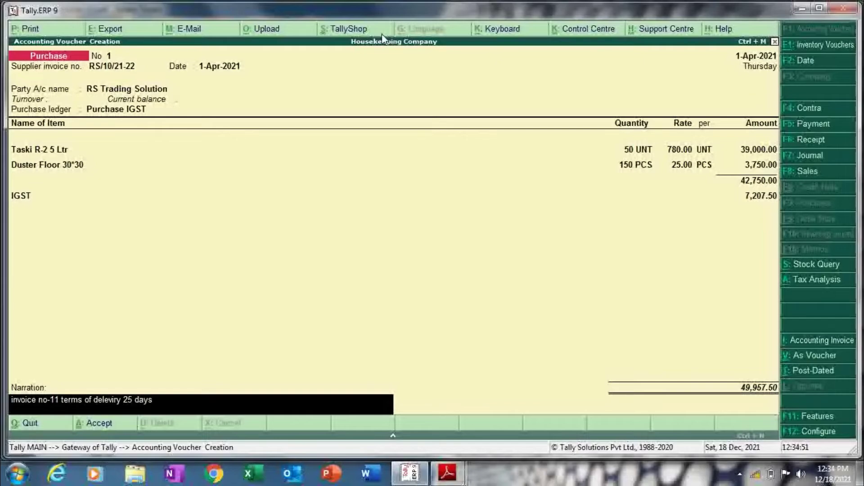
{"action": "key", "text": "Return"}
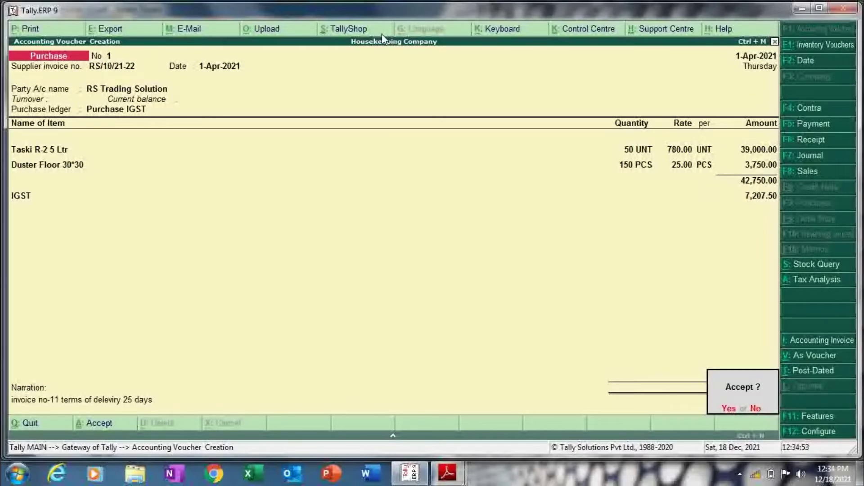
{"action": "key", "text": "alt+Tab"}
{"action": "key", "text": "alt+Tab"}
{"action": "key", "text": "Return"}
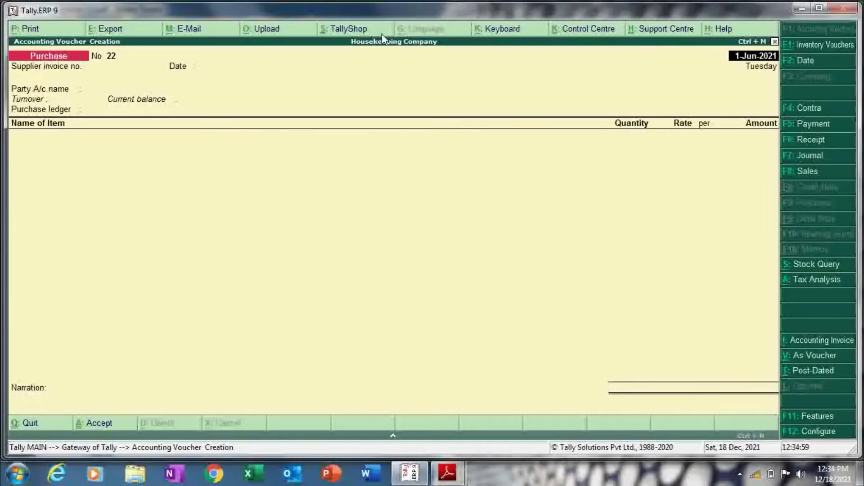
- Consult the header of RS trading solution 11.pdf in Adobe Reader and date the new Tally.ERP 9 purchase voucher 1.4.2021
{"action": "key", "text": "alt+Tab"}
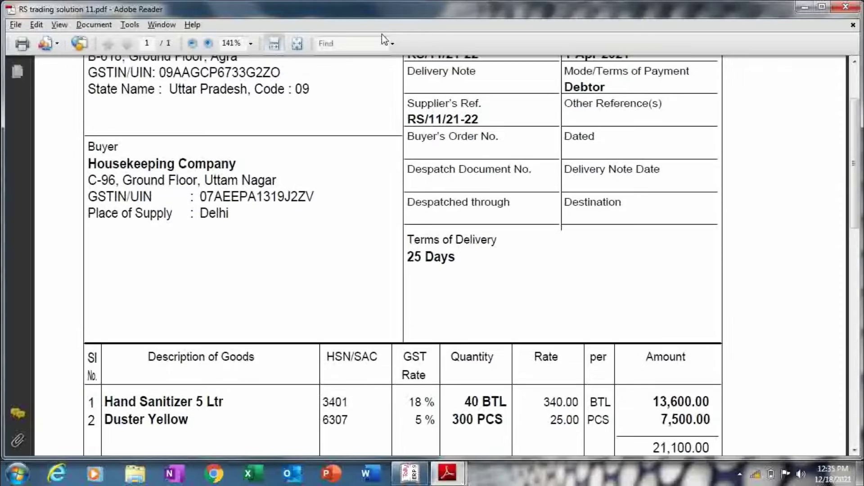
{"action": "scroll", "coordinate": [384, 40], "scroll_direction": "up", "scroll_amount": 2}
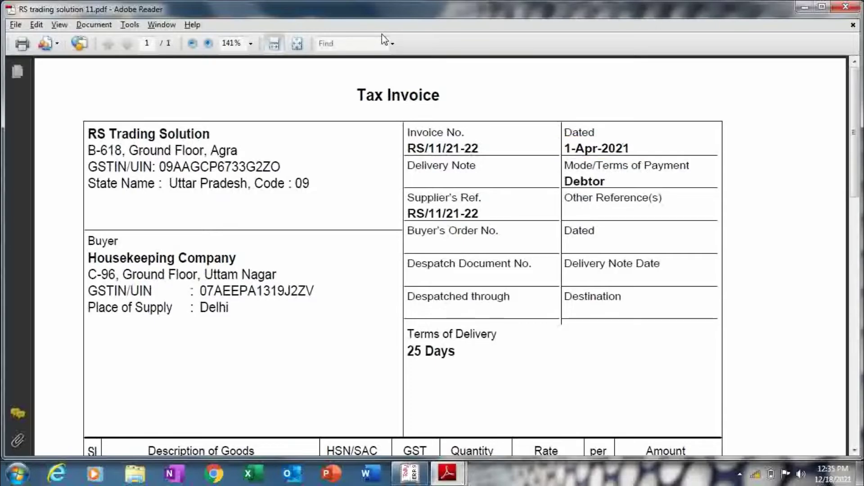
{"action": "key", "text": "alt+Tab"}
{"action": "type", "text": "1.4"}
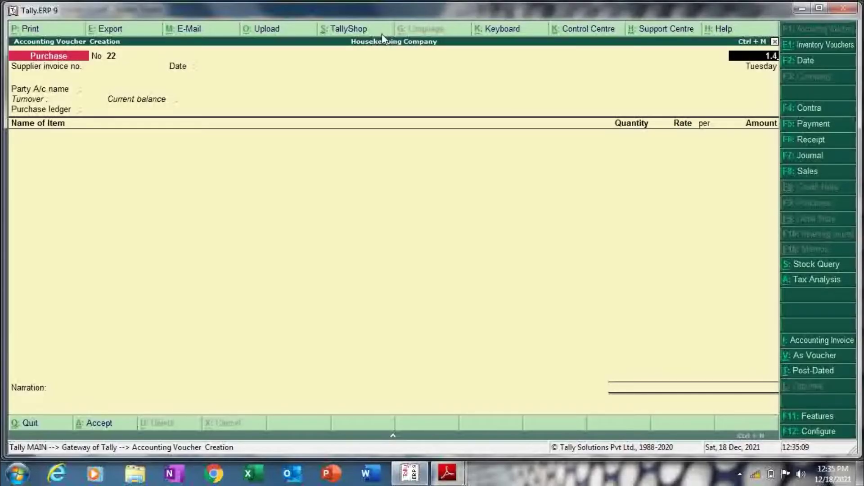
{"action": "type", "text": ".2021"}
{"action": "key", "text": "Return"}
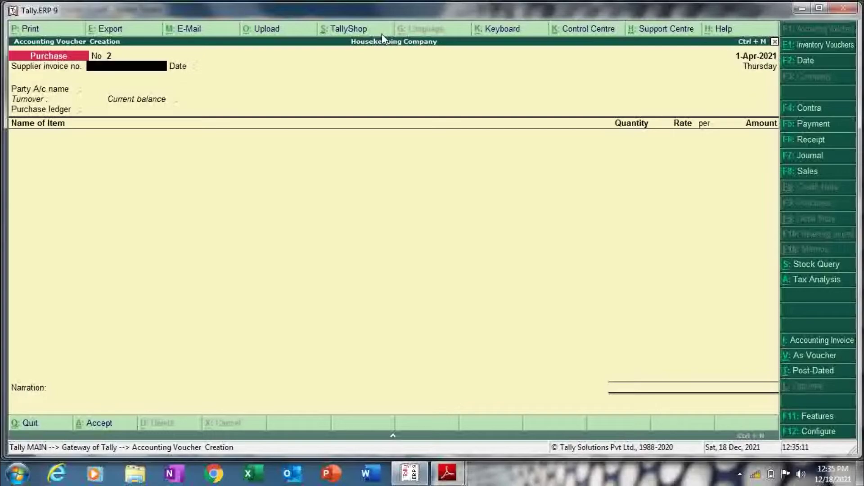
- Look up the invoice number in Adobe Reader, enter RS/11/21-22 as supplier invoice number in Tally.ERP 9 and accept the 1-Apr-2021 invoice date
{"action": "key", "text": "alt+Tab"}
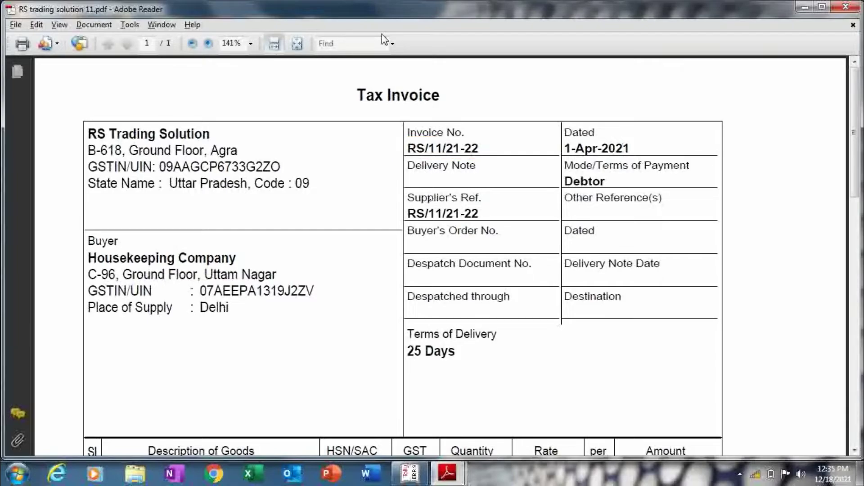
{"action": "key", "text": "alt+Tab"}
{"action": "type", "text": "RS"}
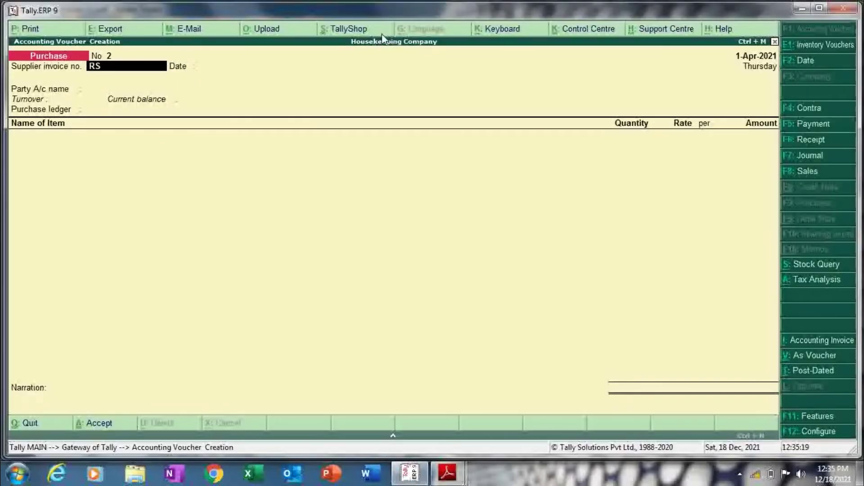
{"action": "type", "text": "/11/21-22"}
{"action": "key", "text": "Return"}
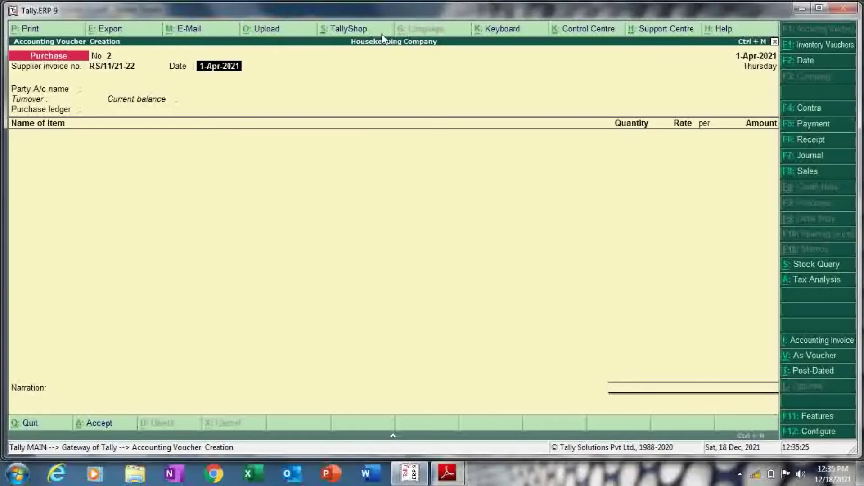
{"action": "key", "text": "Return"}
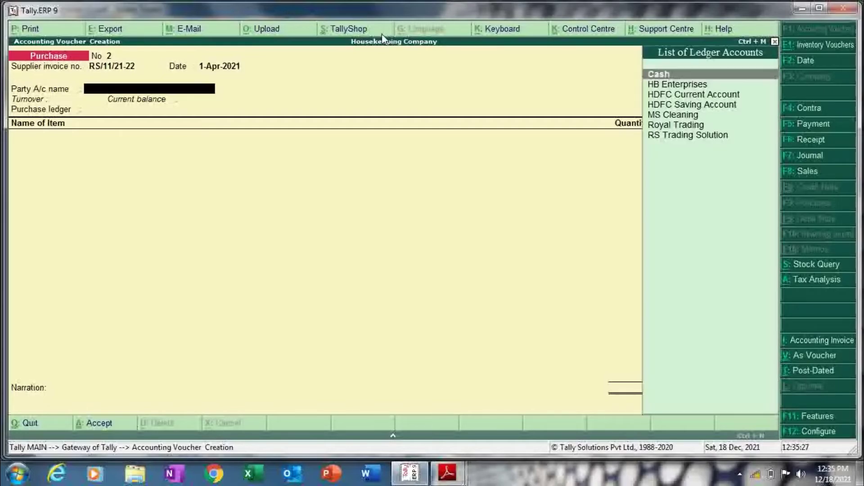
- Choose RS Trading Solution as the party account, accept its party details, and select Purchase IGST as the purchase ledger
{"action": "type", "text": "Rs"}
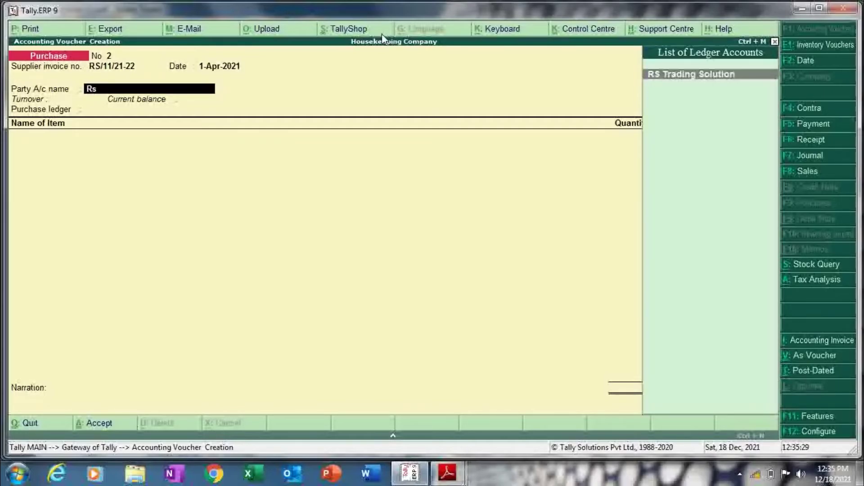
{"action": "key", "text": "Return"}
{"action": "key", "text": "ctrl+a"}
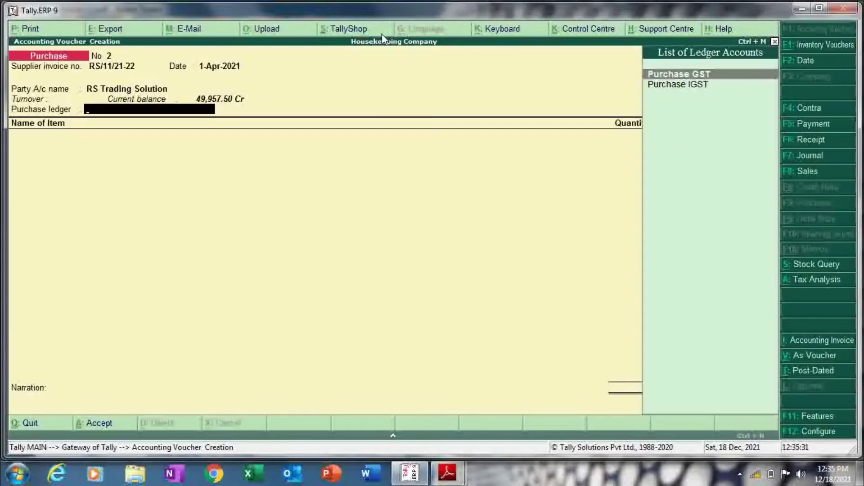
{"action": "key", "text": "Down"}
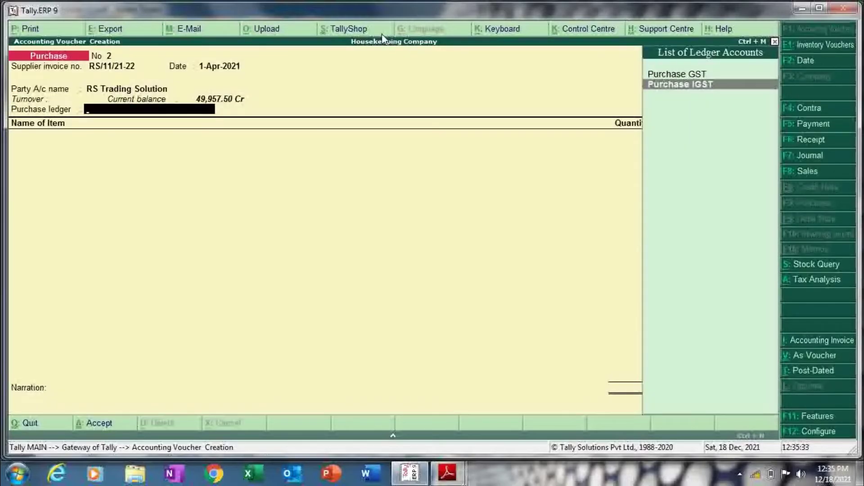
{"action": "key", "text": "Return"}
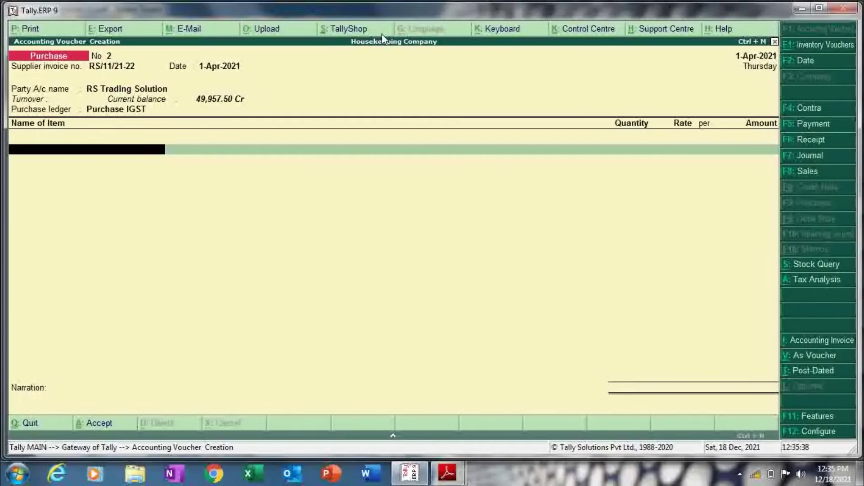
- Consult the goods table of the invoice in Adobe Reader and select Hand Sanitizer 5 Ltr as the first item in Tally.ERP 9
{"action": "key", "text": "alt+Tab"}
{"action": "scroll", "coordinate": [384, 39], "scroll_direction": "down", "scroll_amount": 3}
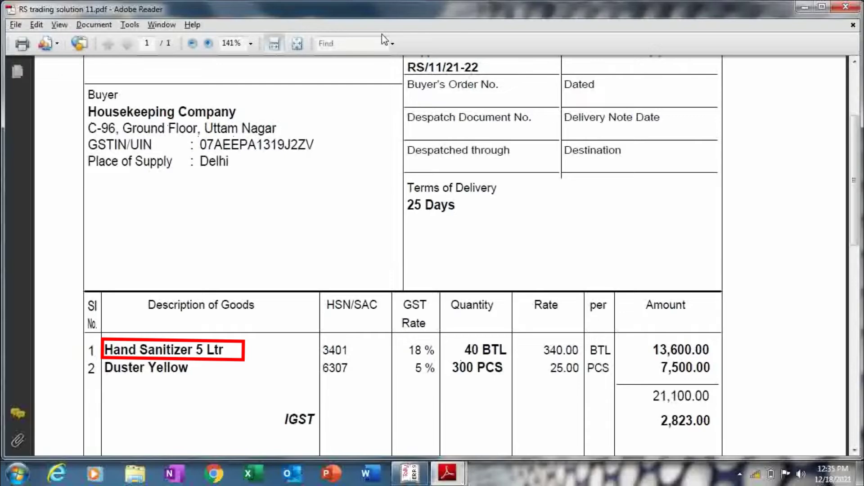
{"action": "key", "text": "alt+Tab"}
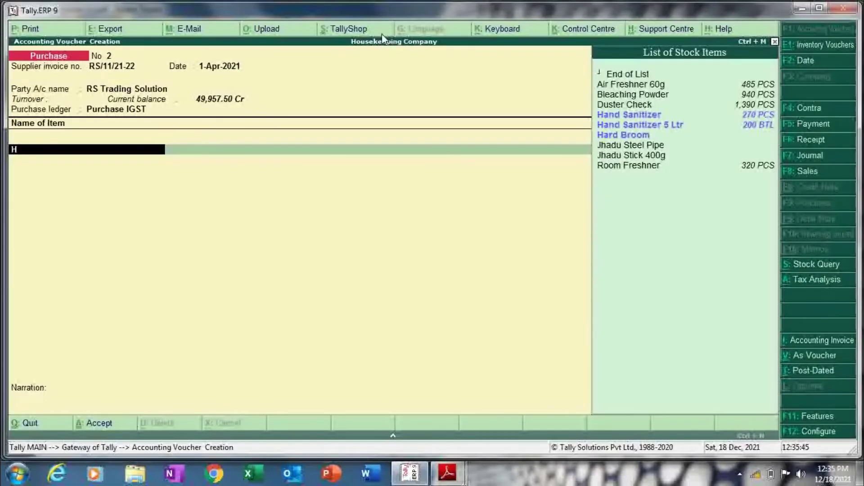
{"action": "key", "text": "Down"}
{"action": "key", "text": "Up"}
{"action": "key", "text": "Down"}
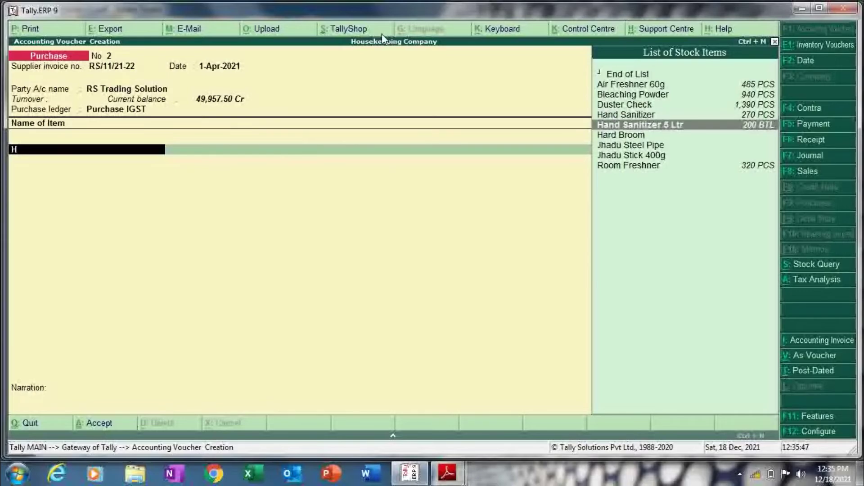
{"action": "key", "text": "Return"}
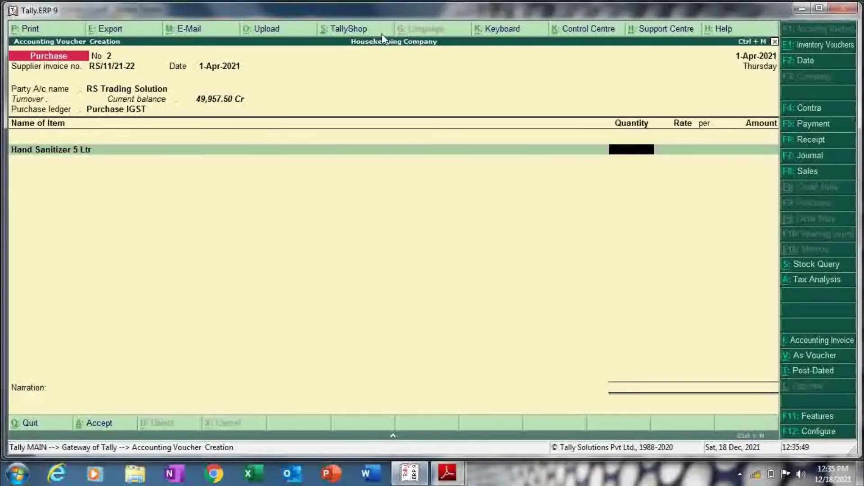
- Consult the Hand Sanitizer 5 Ltr line in Adobe Reader and enter quantity 40 and rate 340 for it in Tally.ERP 9
{"action": "key", "text": "alt+Tab"}
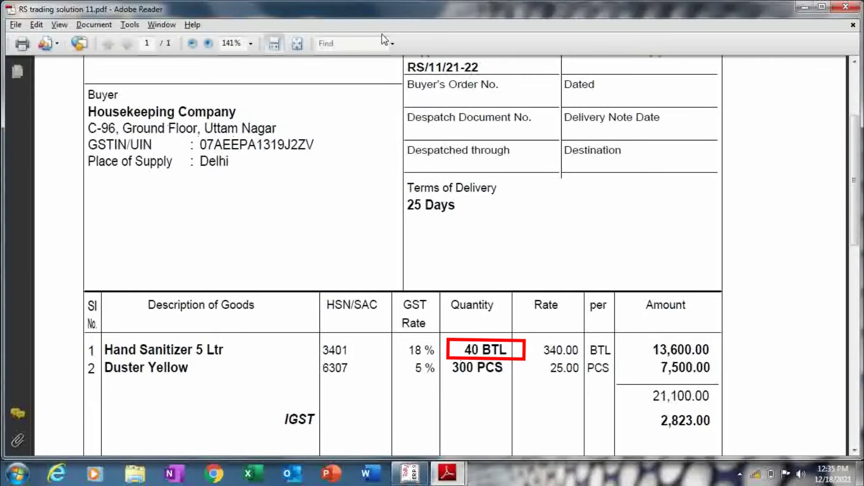
{"action": "key", "text": "alt+Tab"}
{"action": "type", "text": "40"}
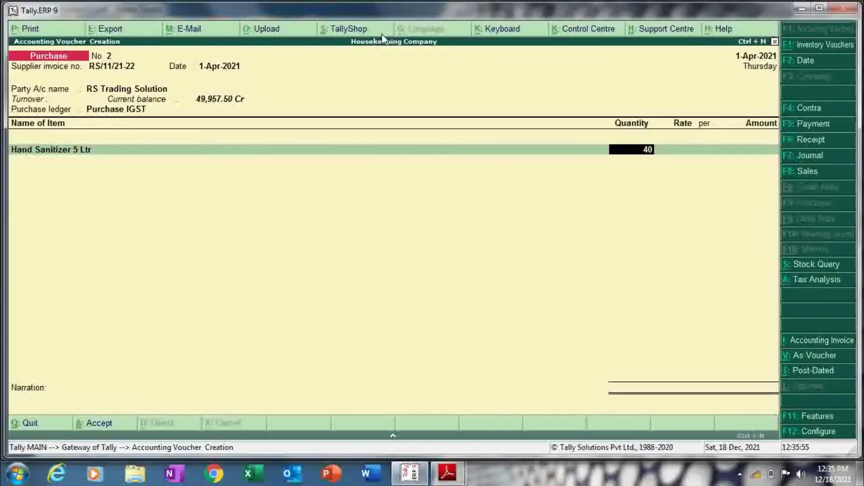
{"action": "key", "text": "Return"}
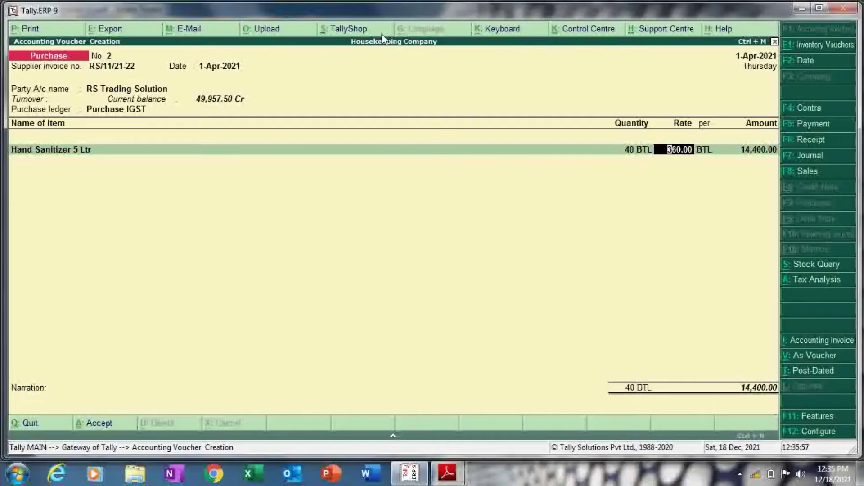
{"action": "key", "text": "alt+Tab"}
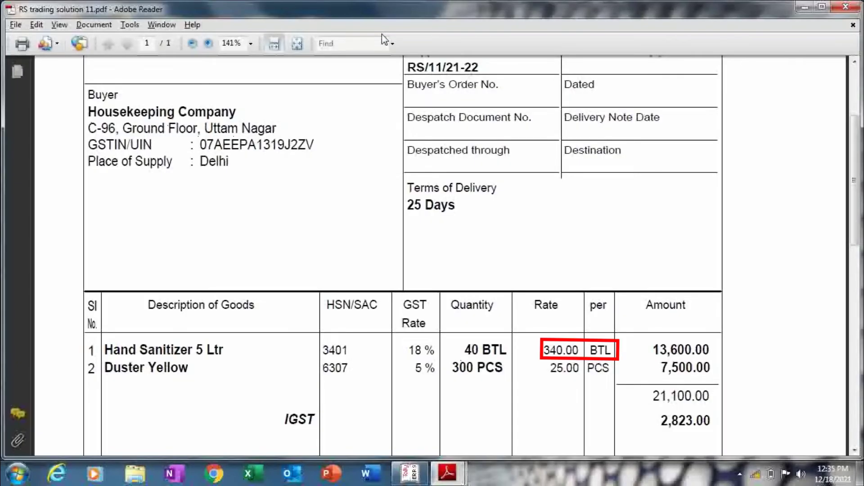
{"action": "key", "text": "alt+Tab"}
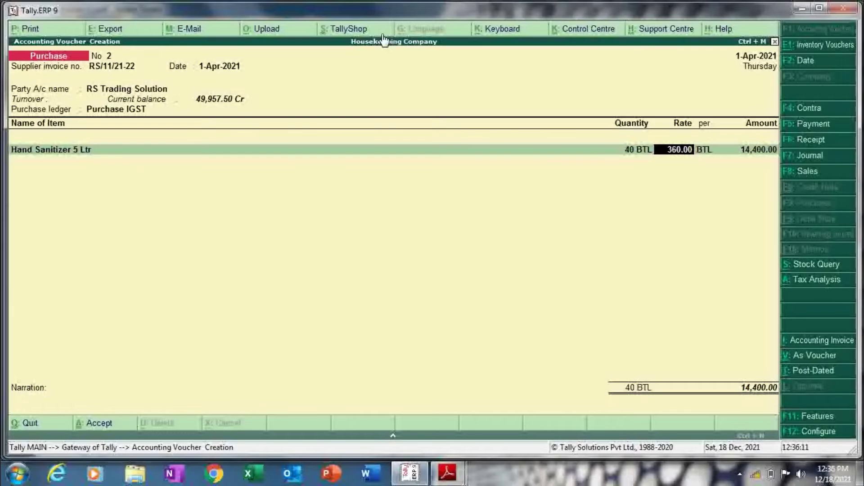
{"action": "type", "text": "340"}
{"action": "key", "text": "Return"}
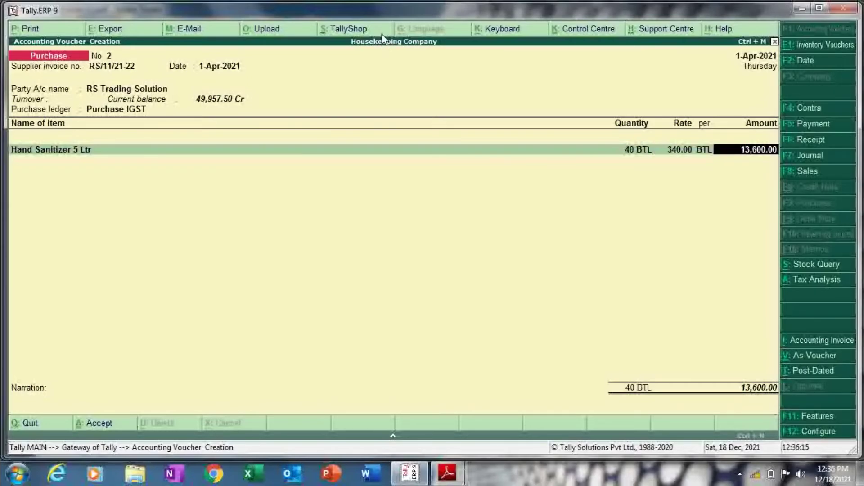
- Look up the second goods line in Adobe Reader and select Duster Yellow as the next item in Tally.ERP 9
{"action": "key", "text": "alt+Tab"}
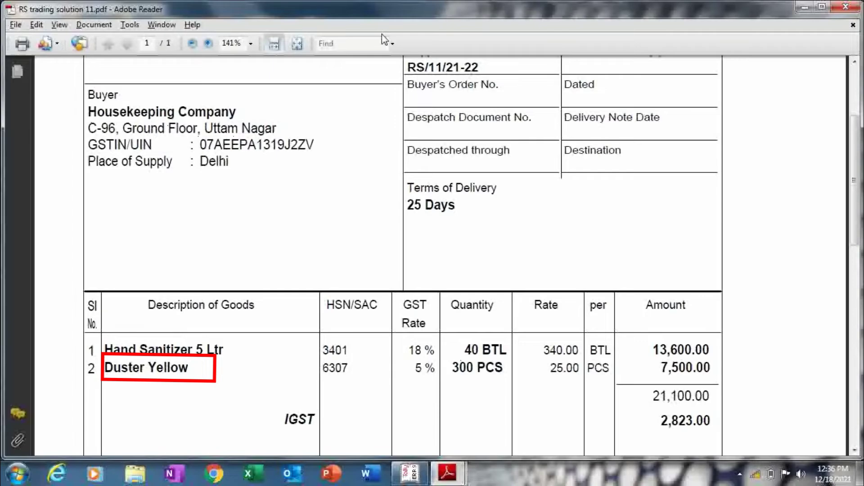
{"action": "key", "text": "alt+Tab"}
{"action": "key", "text": "Return"}
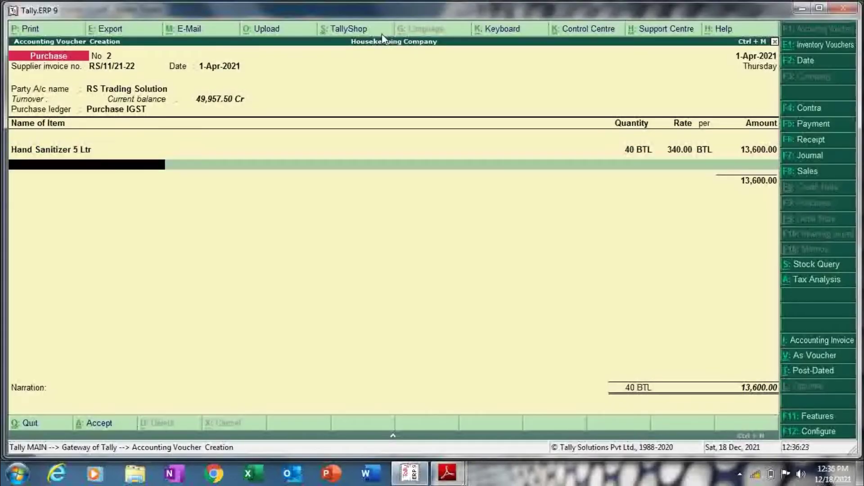
{"action": "type", "text": "Duster"}
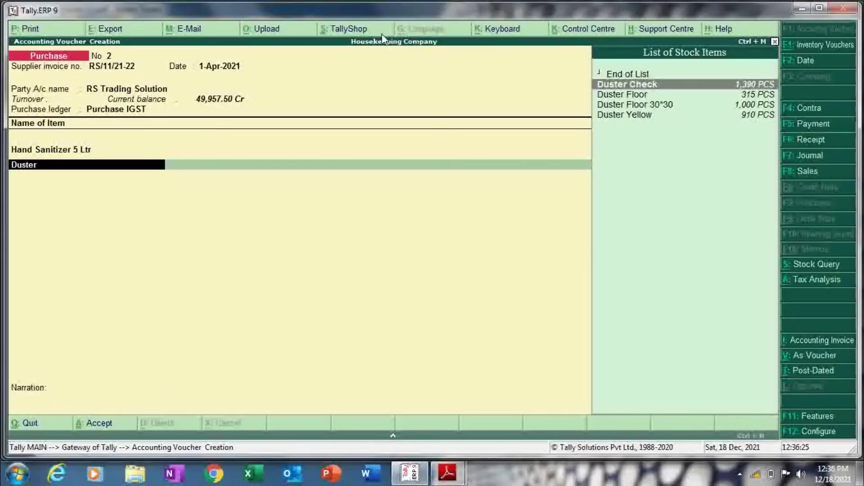
{"action": "key", "text": "Down"}
{"action": "key", "text": "Down"}
{"action": "key", "text": "Down"}
{"action": "key", "text": "Return"}
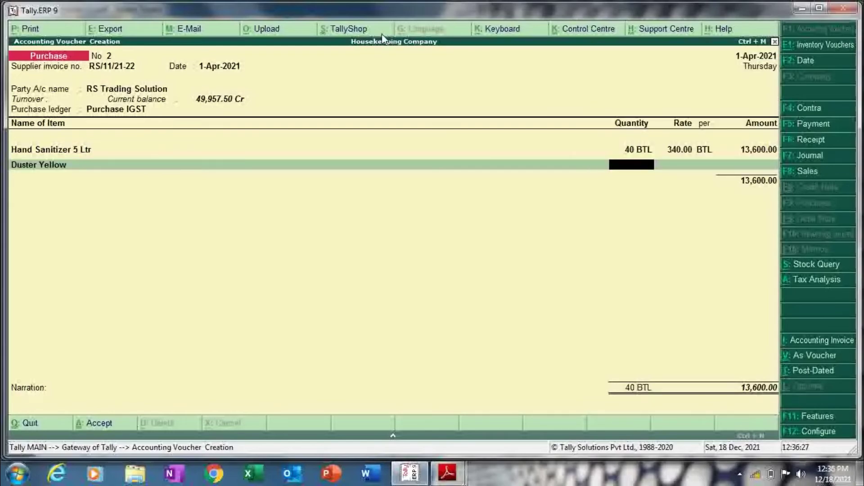
- Consult the invoice in Adobe Reader, enter quantity 300 for Duster Yellow in Tally.ERP 9, accept rate 25.00 and its amount, and end the item list
{"action": "key", "text": "alt+Tab"}
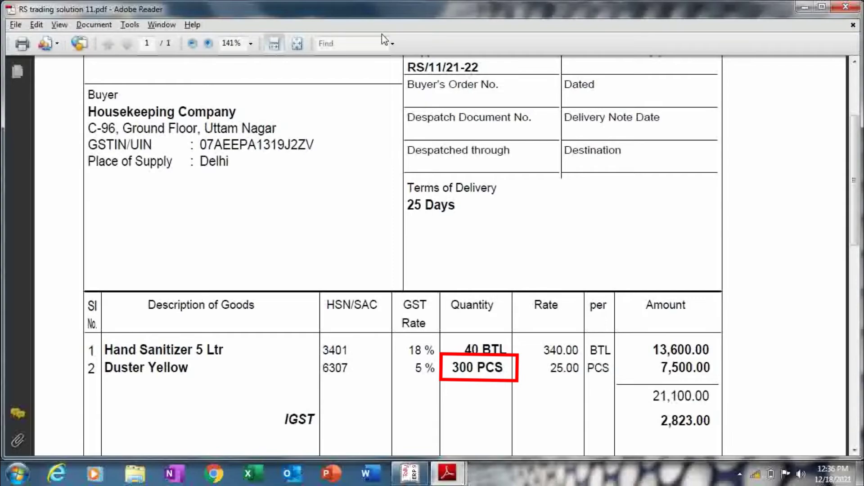
{"action": "key", "text": "alt+Tab"}
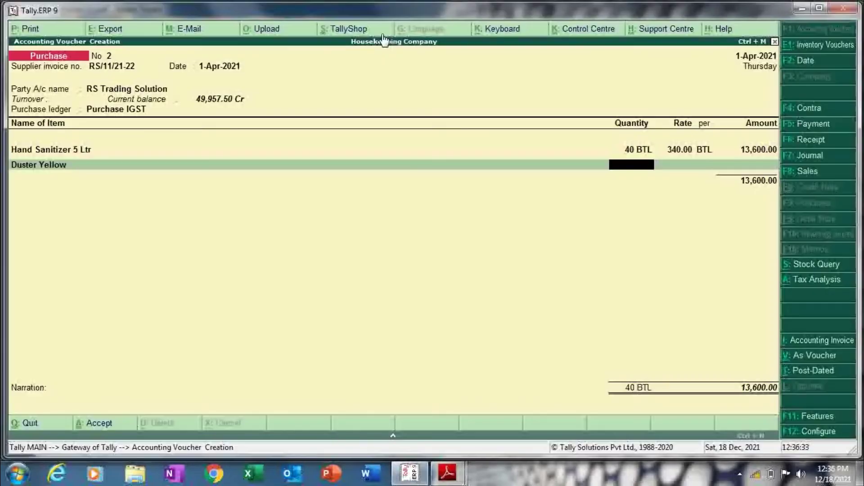
{"action": "type", "text": "300"}
{"action": "key", "text": "Return"}
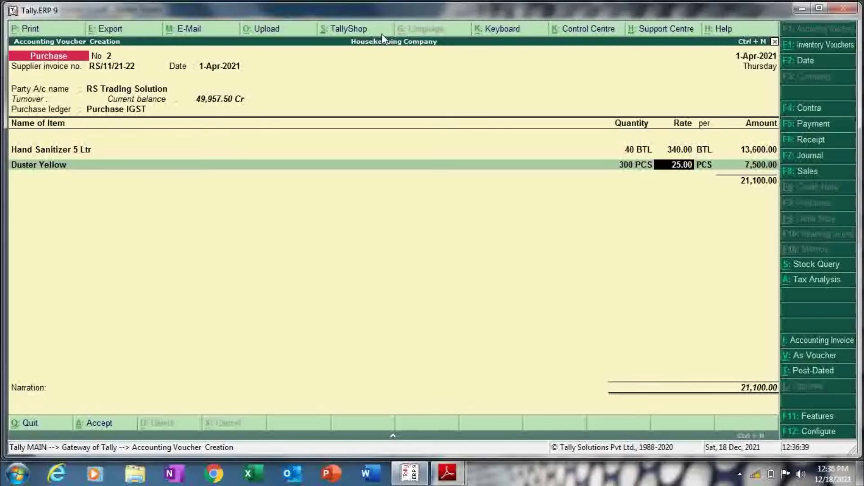
{"action": "key", "text": "alt+Tab"}
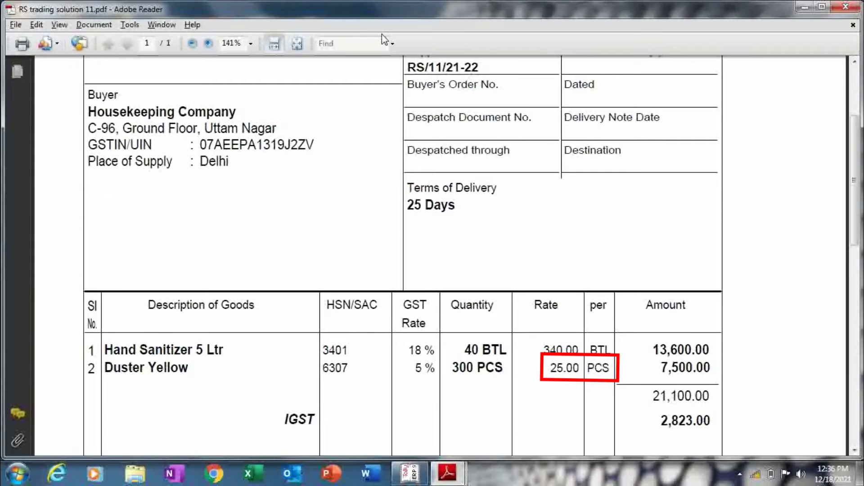
{"action": "key", "text": "alt+Tab"}
{"action": "key", "text": "Return"}
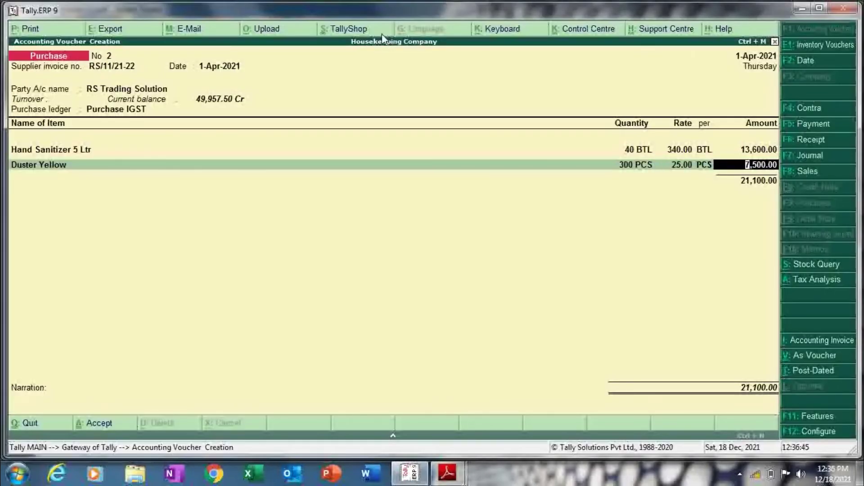
{"action": "key", "text": "Return"}
{"action": "key", "text": "Return"}
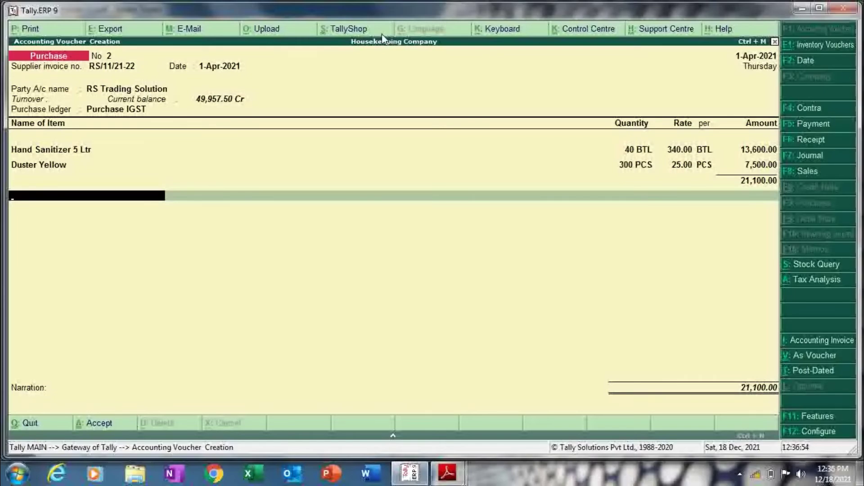
- Add the IGST ledger to the voucher, compare its tax amount with the invoice in Adobe Reader, and accept it in Tally.ERP 9
{"action": "type", "text": "Igst"}
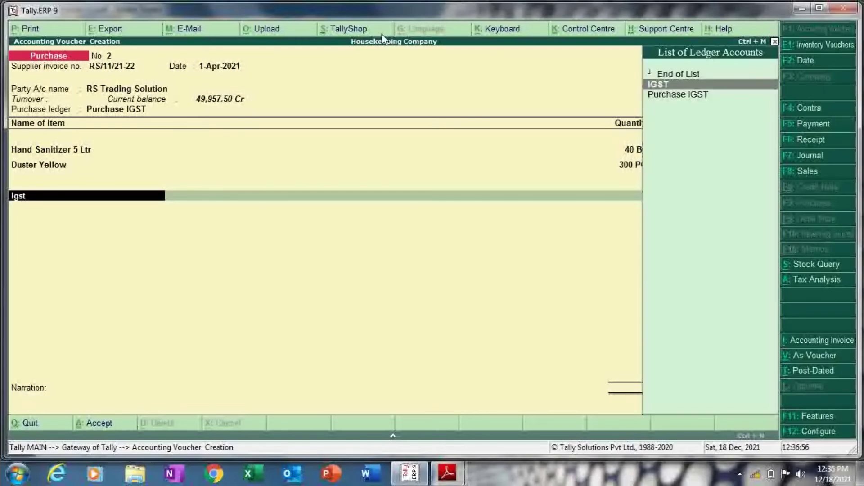
{"action": "key", "text": "Return"}
{"action": "key", "text": "Return"}
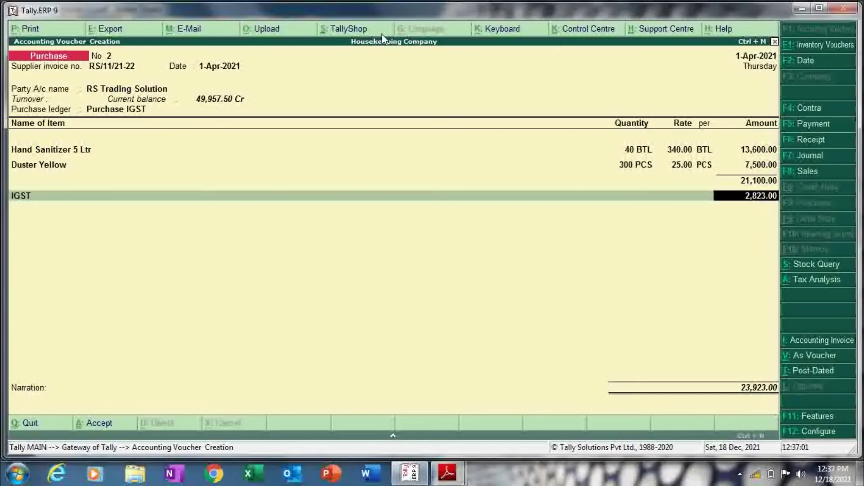
{"action": "key", "text": "alt+Tab"}
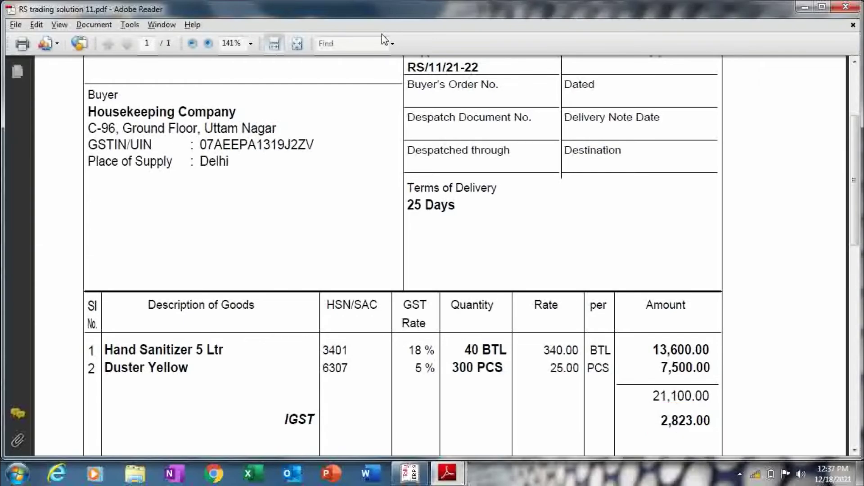
{"action": "key", "text": "alt+Tab"}
{"action": "key", "text": "Return"}
{"action": "key", "text": "Return"}
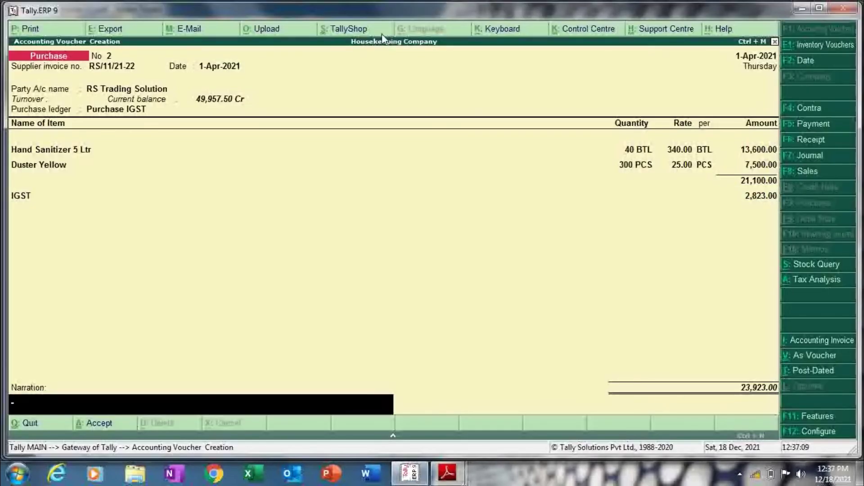
- Enter the narration "invoice no-11 terms of deleviry 25 days" and save the purchase voucher
{"action": "type", "text": "invoice no-11 terms of de"}
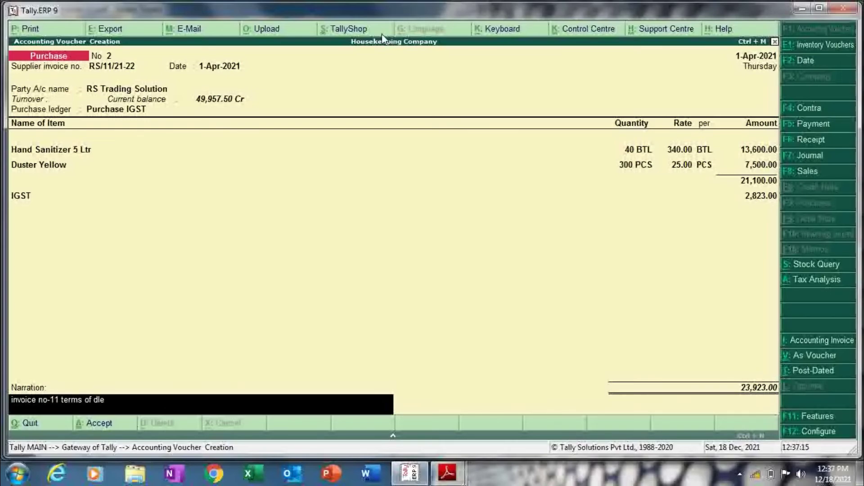
{"action": "type", "text": "leviry 25 days"}
{"action": "key", "text": "Return"}
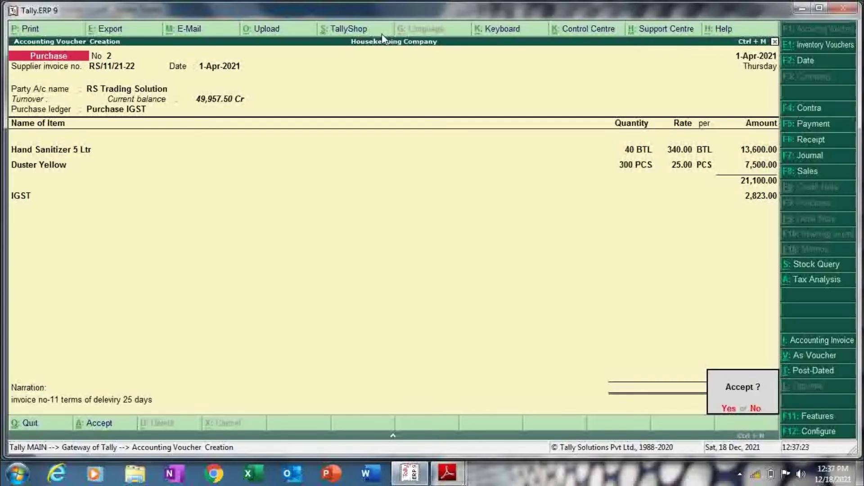
{"action": "key", "text": "Return"}
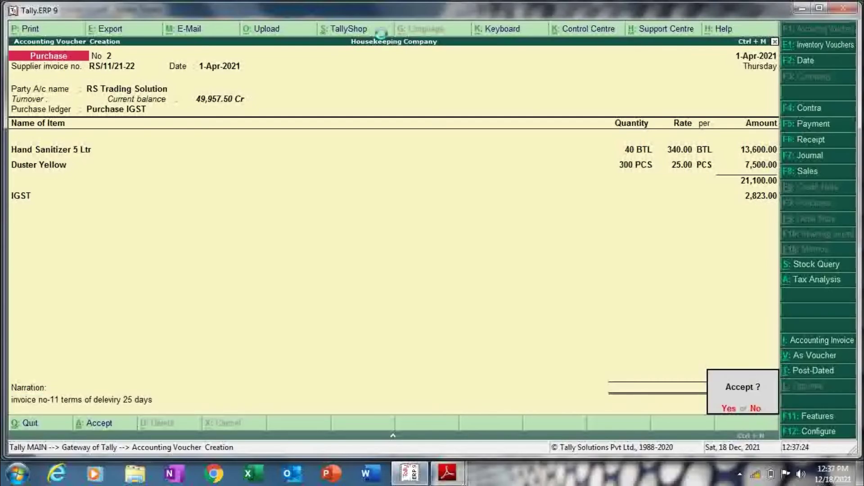